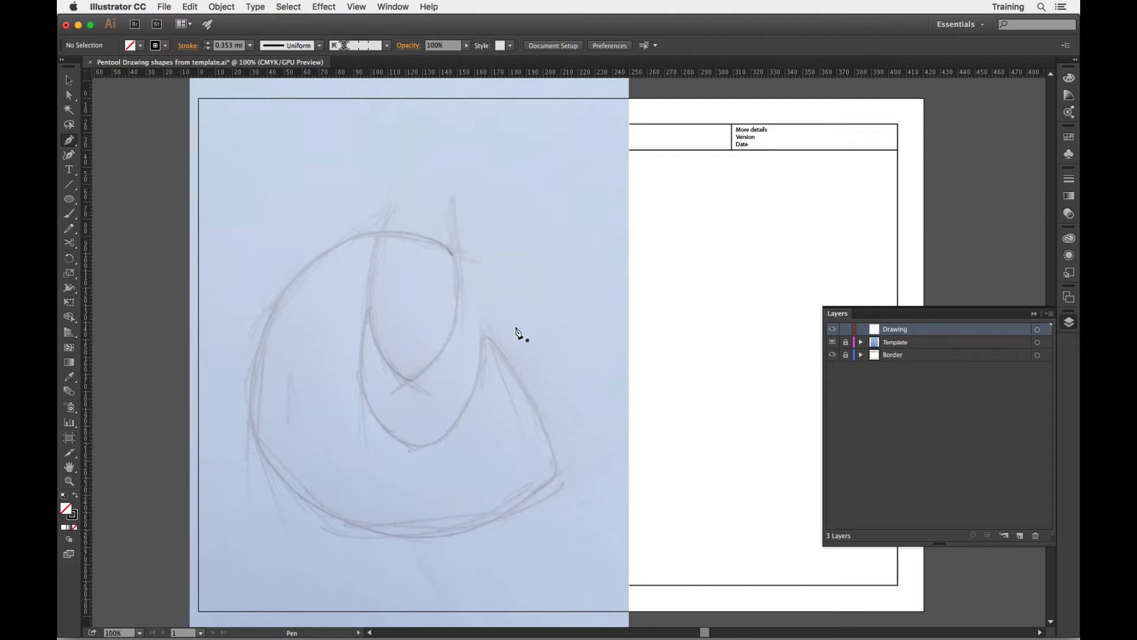
- Trace the sketch's outer outline with the Pen tool, straight from the right tip to the lower-right corner, then in smooth curves around to the top
{"action": "left_click", "coordinate": [484, 334]}
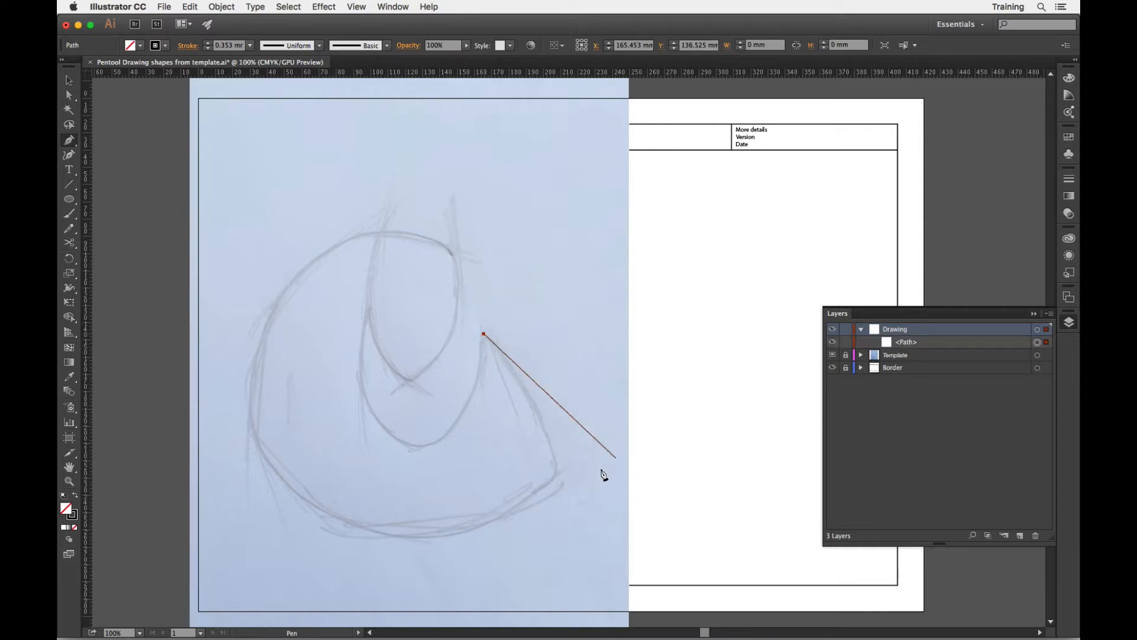
{"action": "left_click", "coordinate": [555, 472]}
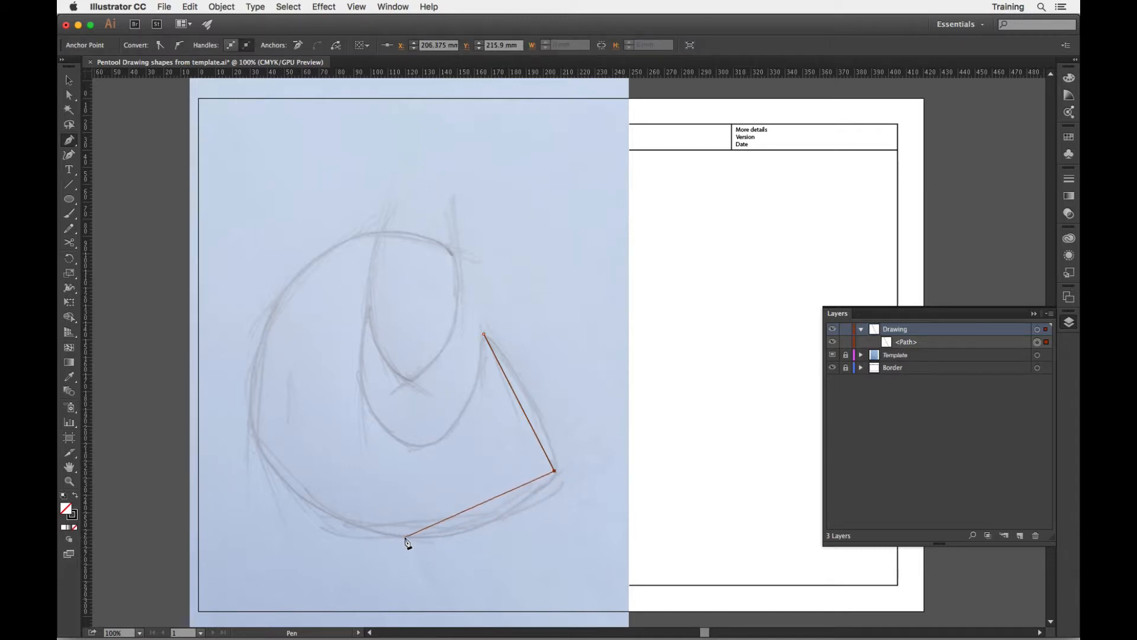
{"action": "left_click_drag", "start_coordinate": [405, 538], "coordinate": [316, 535]}
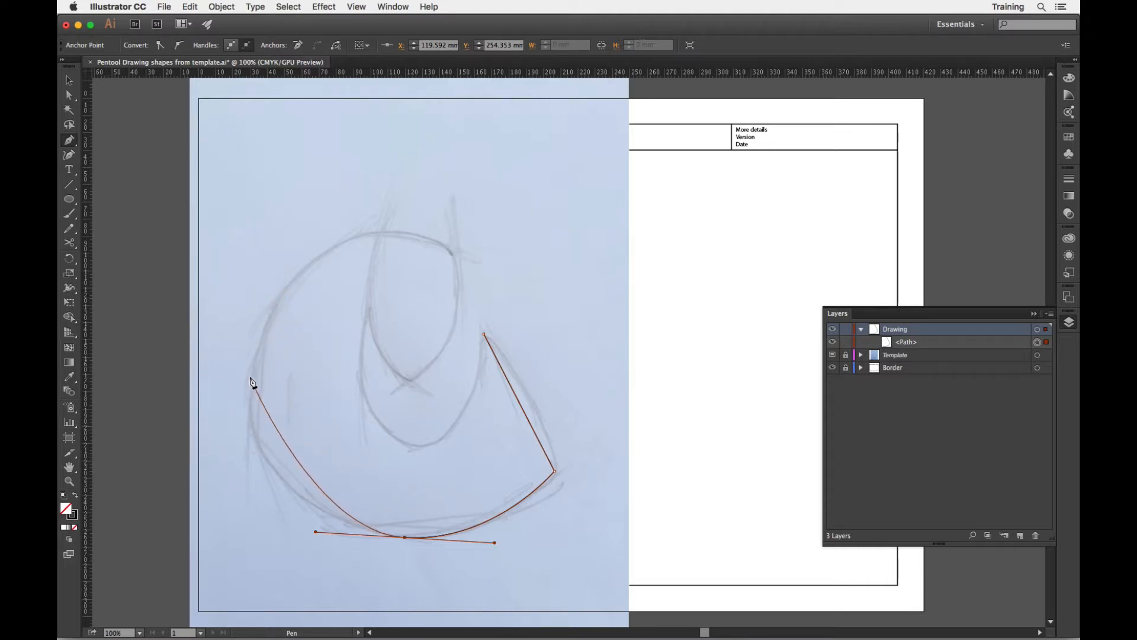
{"action": "left_click_drag", "start_coordinate": [250, 376], "coordinate": [262, 300]}
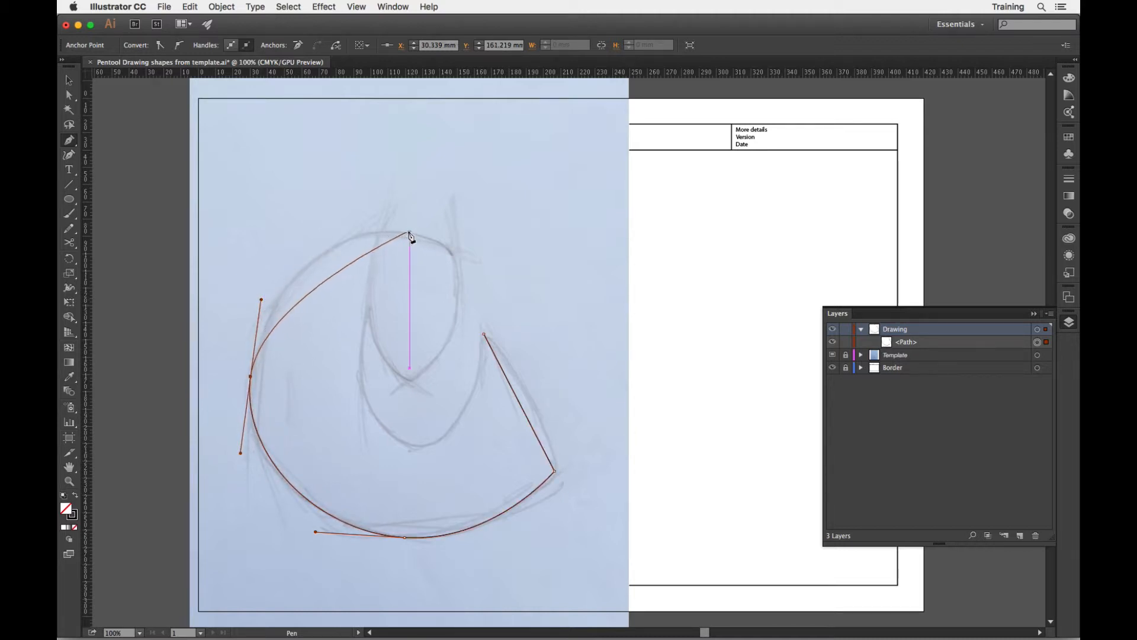
{"action": "left_click_drag", "start_coordinate": [418, 234], "coordinate": [509, 259]}
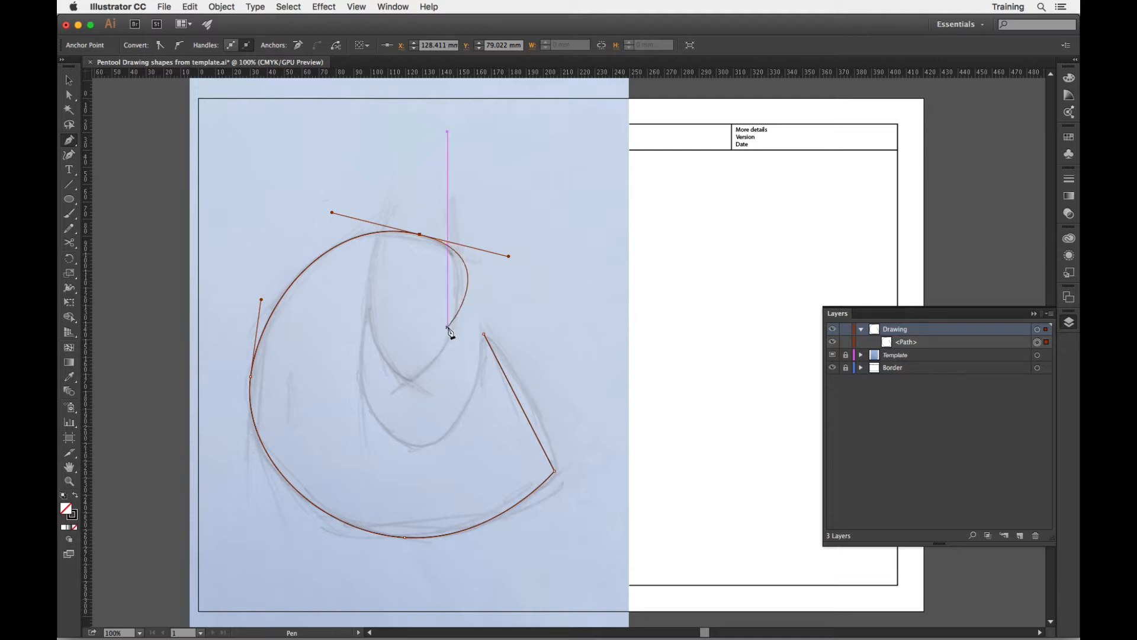
- Continue the path with corner points at the base and left tip of the V notch, then trace the inner U curve with smooth points
{"action": "left_click", "coordinate": [410, 380]}
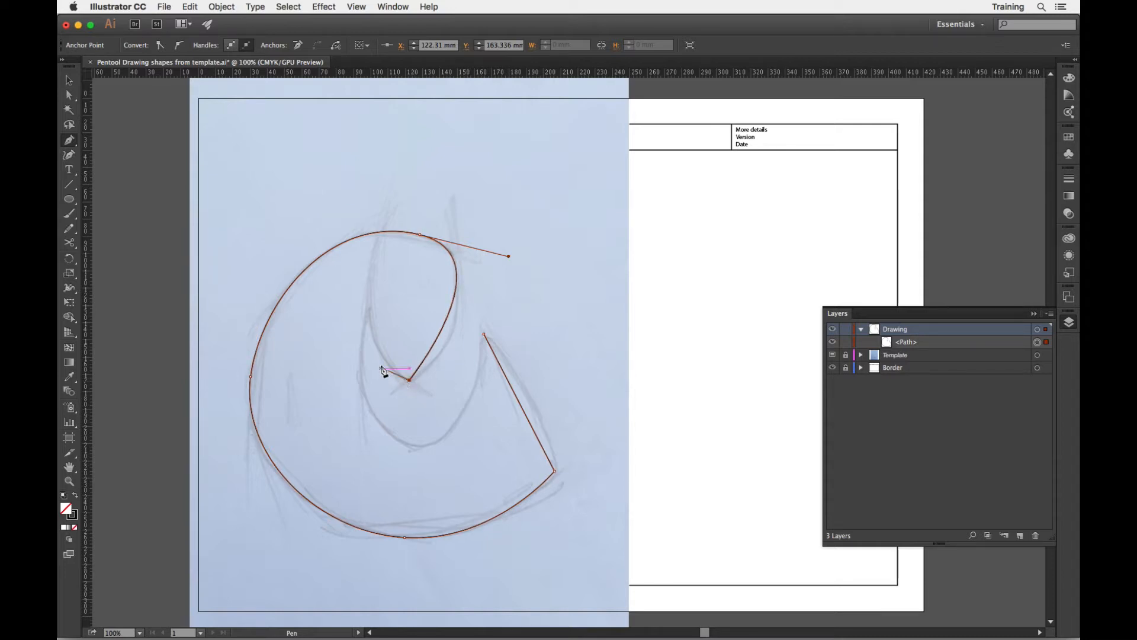
{"action": "left_click", "coordinate": [368, 310]}
{"action": "left_click", "coordinate": [368, 309]}
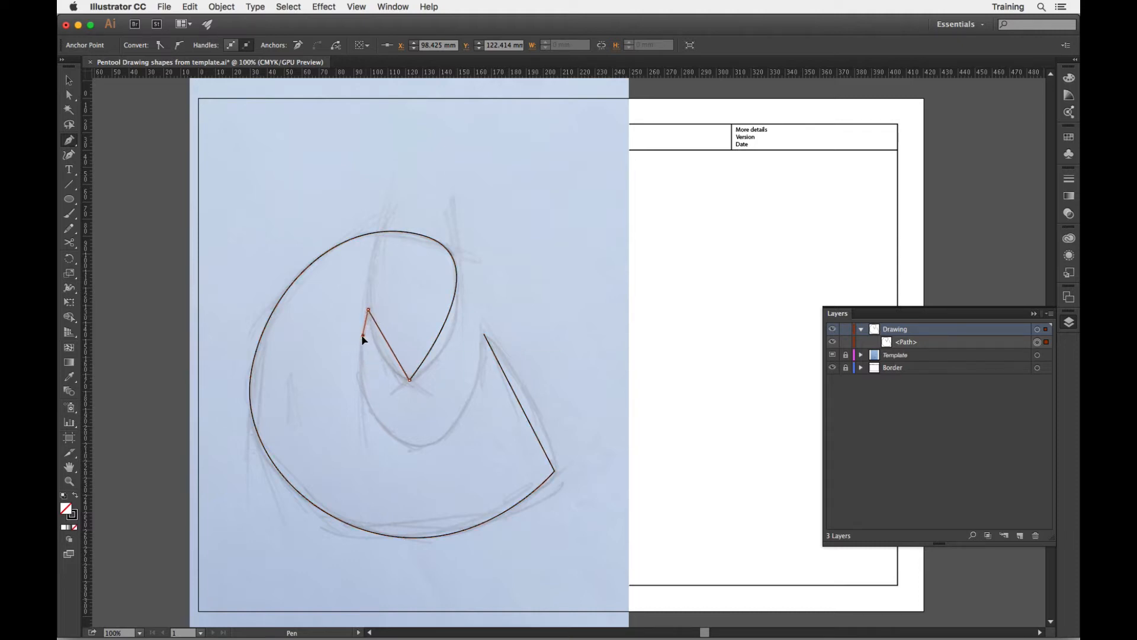
{"action": "mouse_move", "coordinate": [362, 344]}
{"action": "left_mouse_down"}
{"action": "mouse_move", "coordinate": [366, 319]}
{"action": "mouse_move", "coordinate": [356, 347]}
{"action": "left_mouse_up"}
{"action": "left_click_drag", "start_coordinate": [373, 416], "coordinate": [389, 436]}
{"action": "left_click", "coordinate": [463, 413]}
{"action": "left_click_drag", "start_coordinate": [462, 414], "coordinate": [479, 381]}
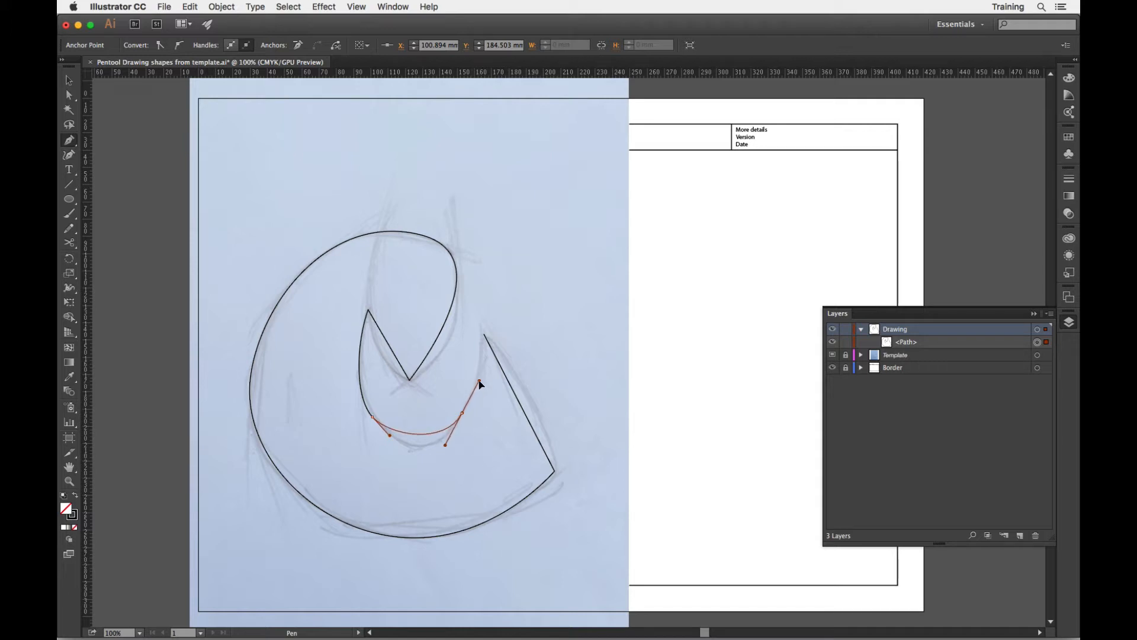
- Close the path with a curve at its starting point and check the shape by hiding and reshowing the Template layer
{"action": "left_click", "coordinate": [484, 335]}
{"action": "left_click_drag", "start_coordinate": [484, 334], "coordinate": [485, 311]}
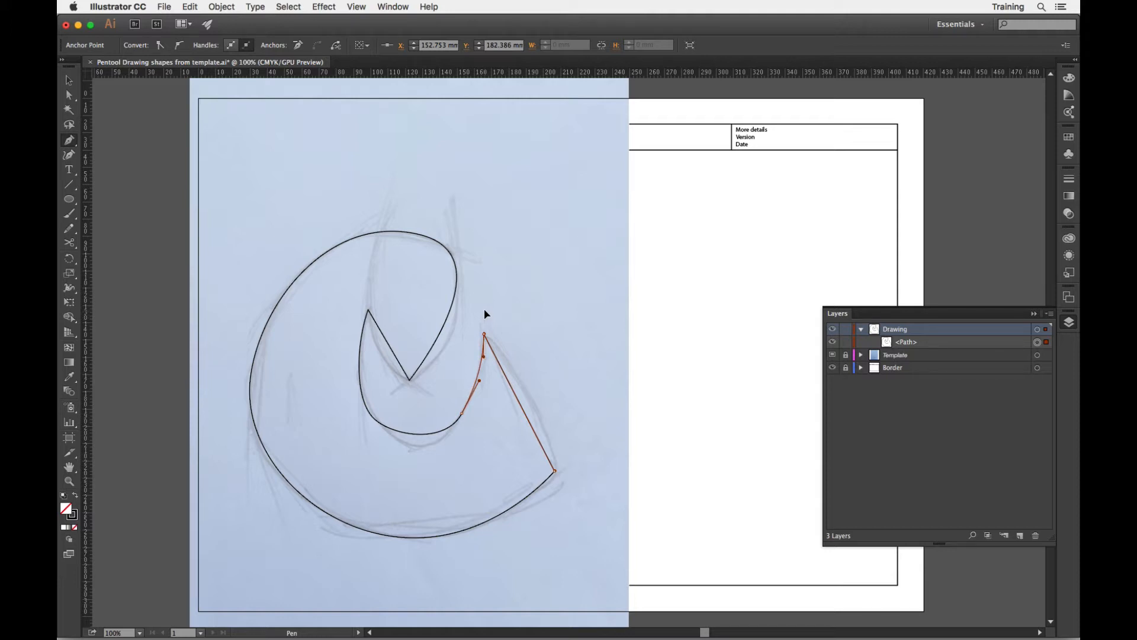
{"action": "left_click_drag", "start_coordinate": [485, 308], "coordinate": [484, 310]}
{"action": "left_click", "coordinate": [832, 355]}
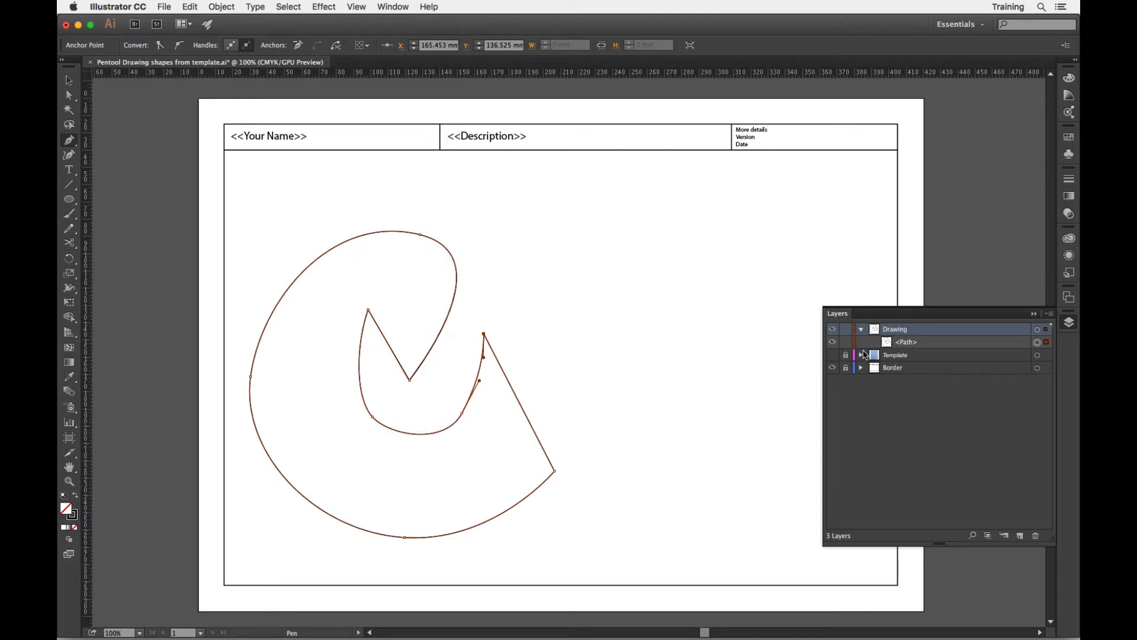
{"action": "left_click", "coordinate": [832, 355]}
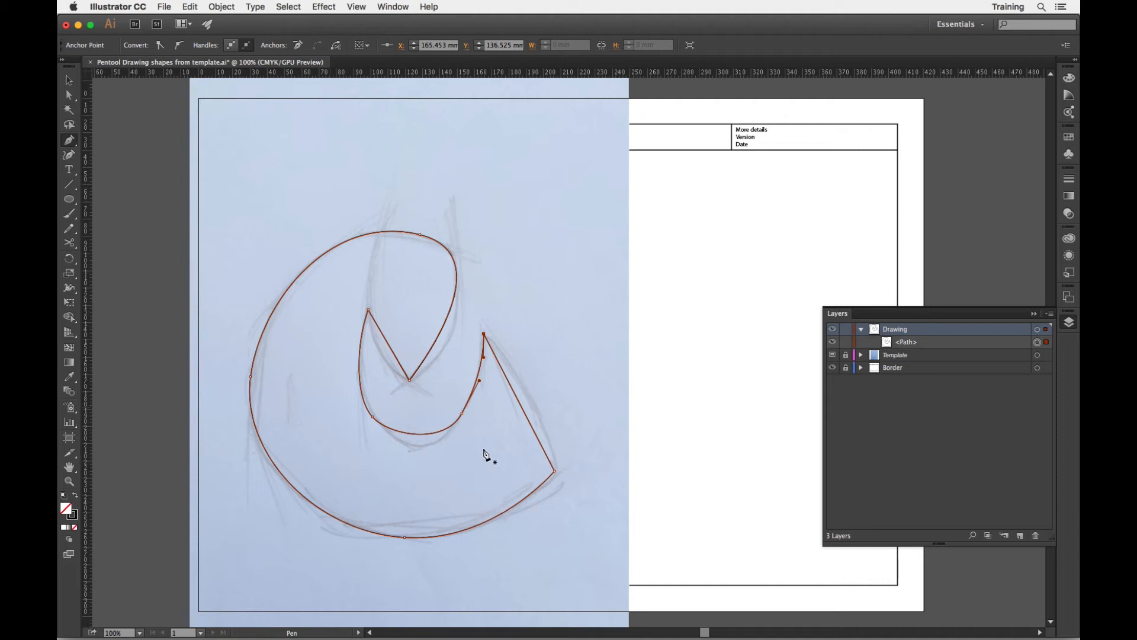
- Delete the right-hand anchor point of the inner U curve with the Pen tool, then add and remove a point midway along the remaining segment
{"action": "key", "text": "super"}
{"action": "left_click", "coordinate": [73, 147]}
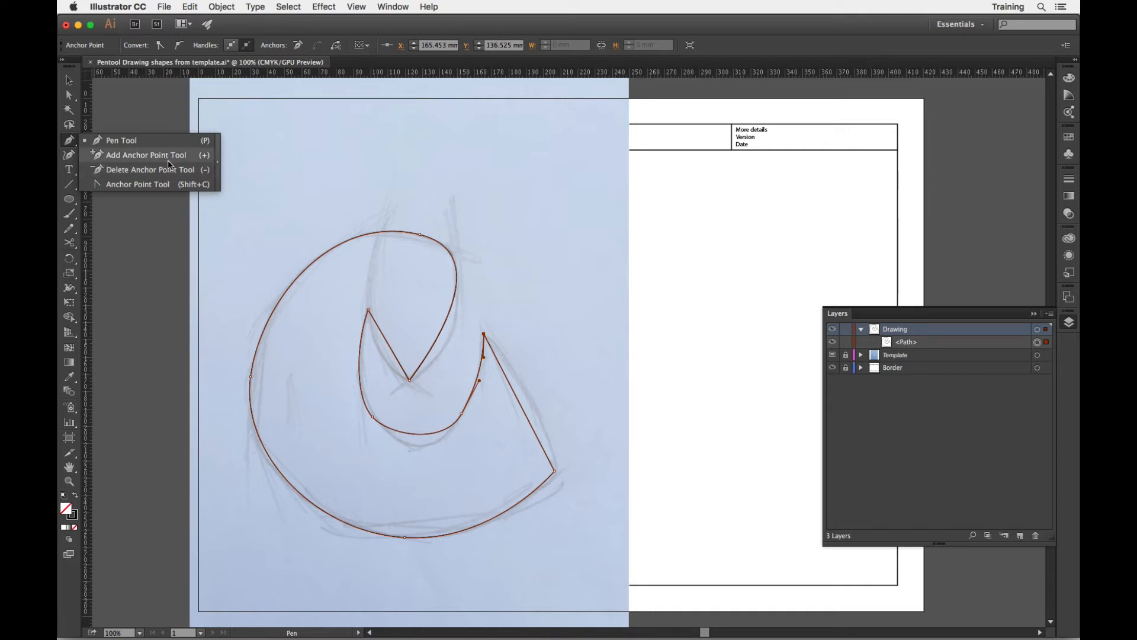
{"action": "left_click", "coordinate": [131, 145]}
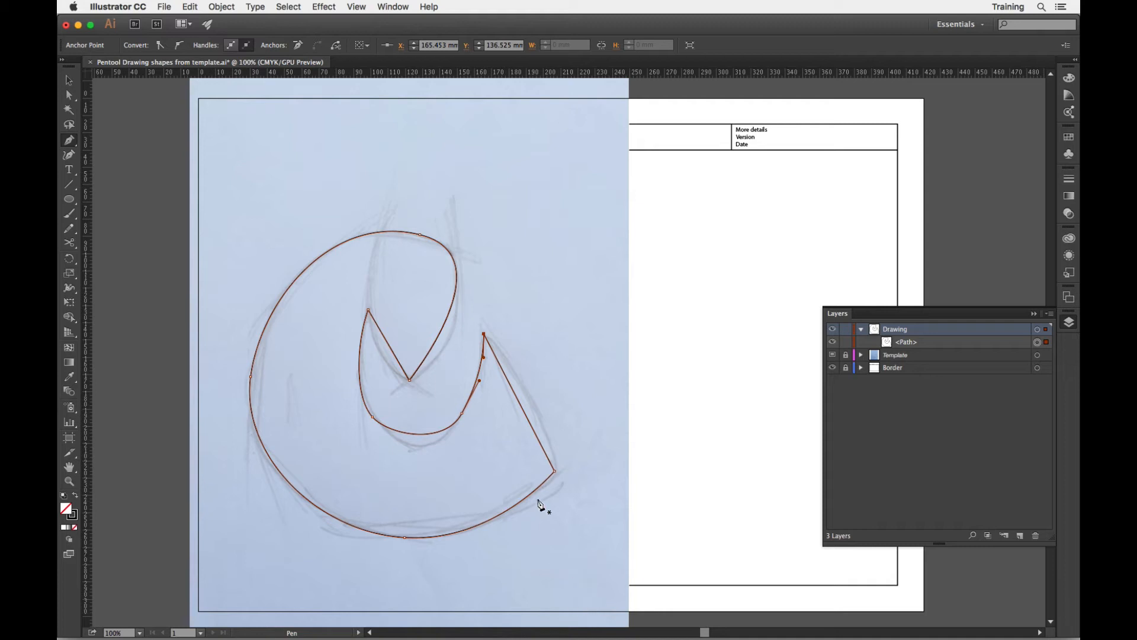
{"action": "left_click", "coordinate": [462, 413]}
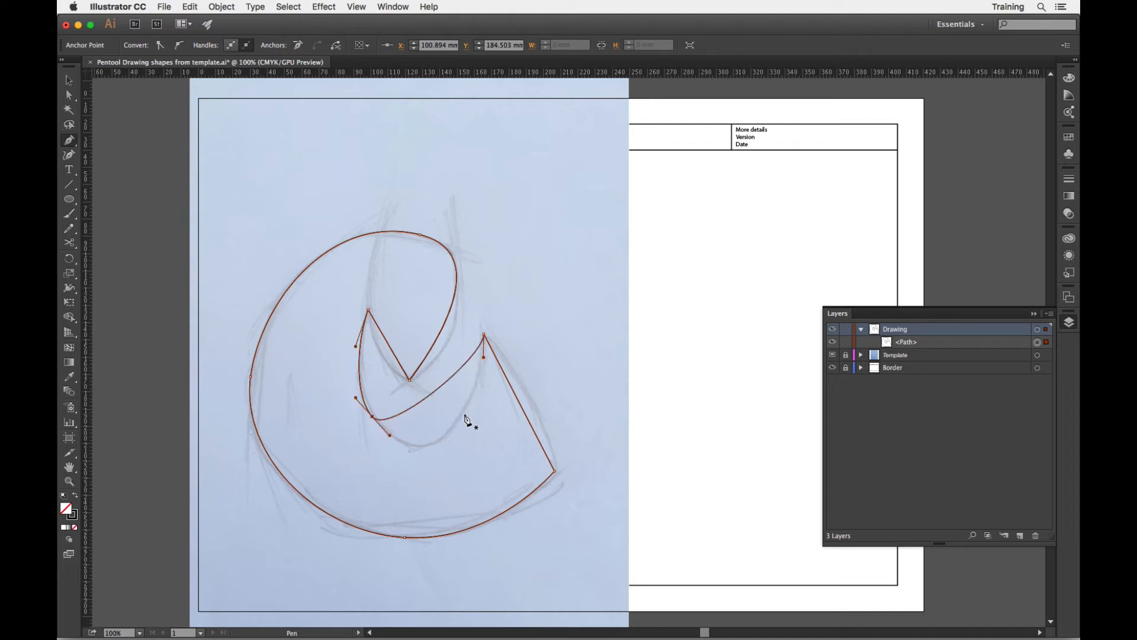
{"action": "left_click", "coordinate": [437, 390]}
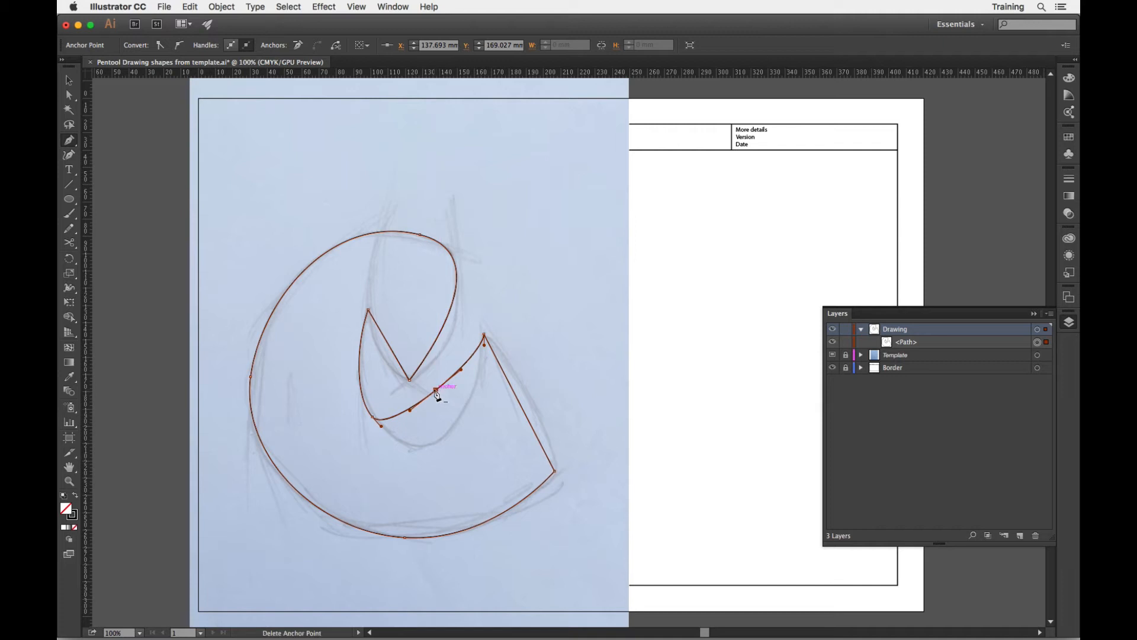
{"action": "left_click", "coordinate": [436, 391]}
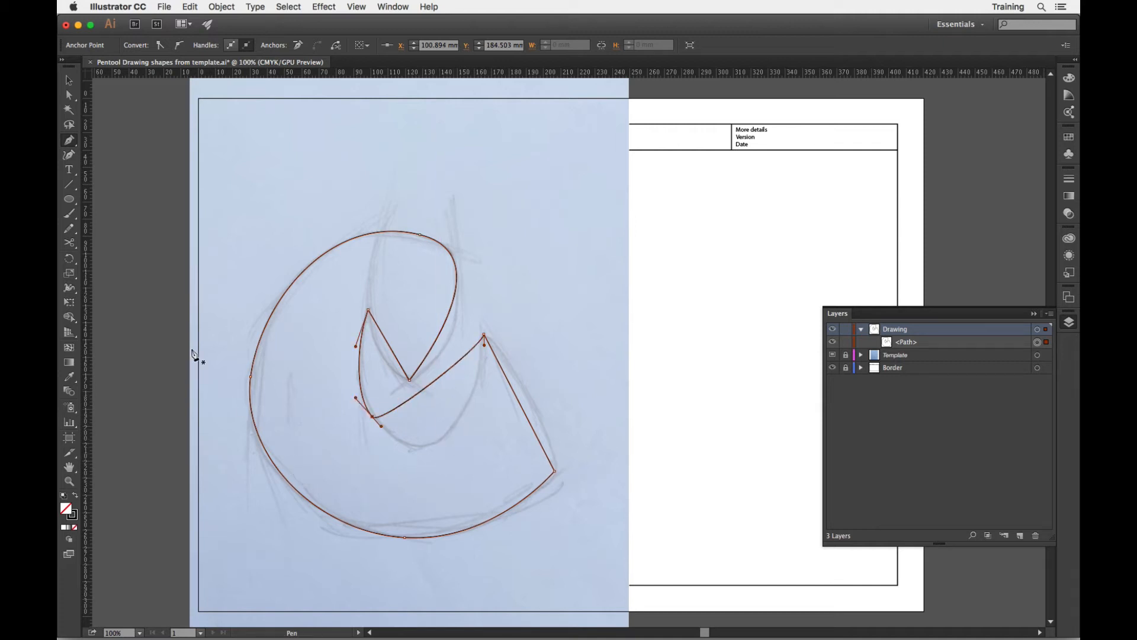
- Reshape the inner U curve with the Direct Selection tool by pulling the segment and adjusting its direction handles to match the sketch
{"action": "left_click", "coordinate": [69, 94]}
{"action": "left_click_drag", "start_coordinate": [428, 388], "coordinate": [451, 432]}
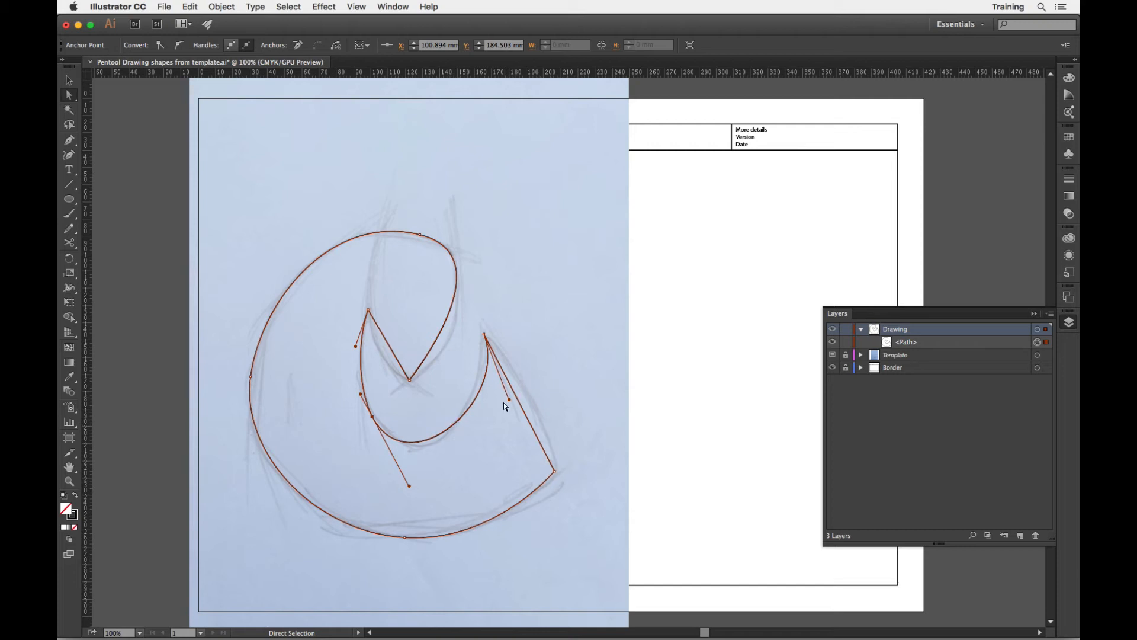
{"action": "left_click_drag", "start_coordinate": [509, 401], "coordinate": [490, 409]}
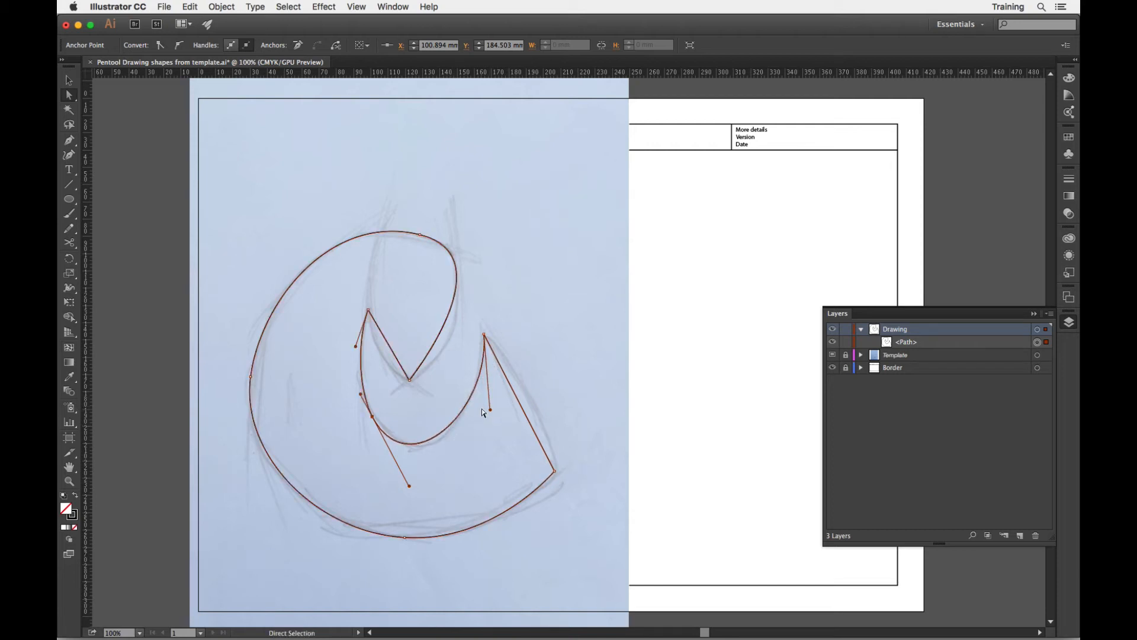
{"action": "left_click_drag", "start_coordinate": [409, 486], "coordinate": [416, 483]}
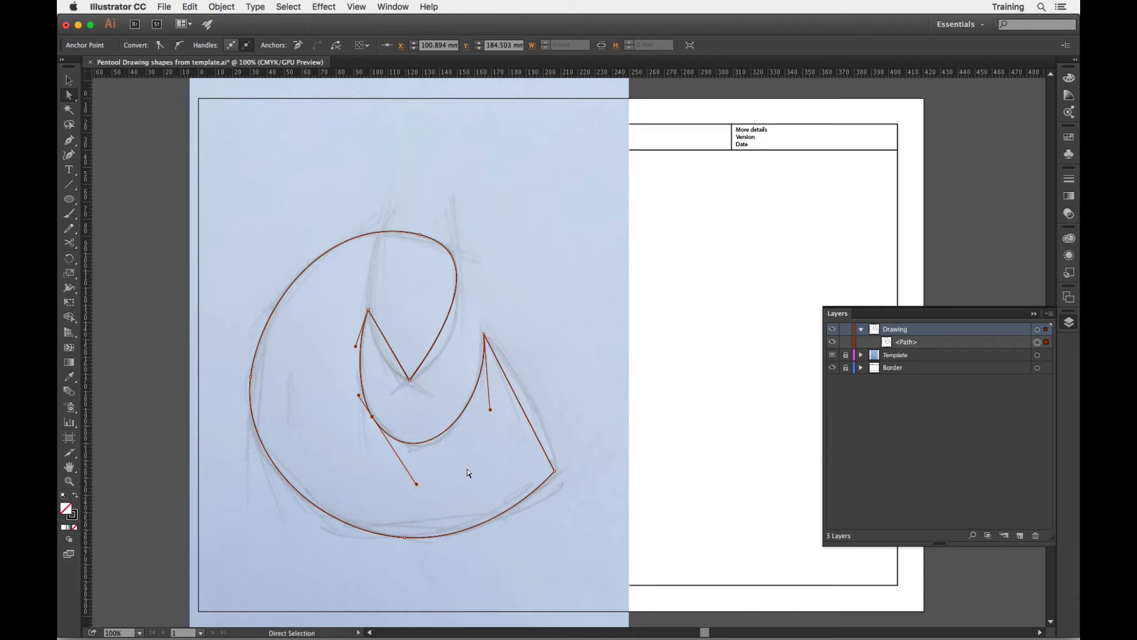
- Hide the Template layer, deselect the path to examine the outline alone, and show the template again
{"action": "left_click", "coordinate": [832, 354]}
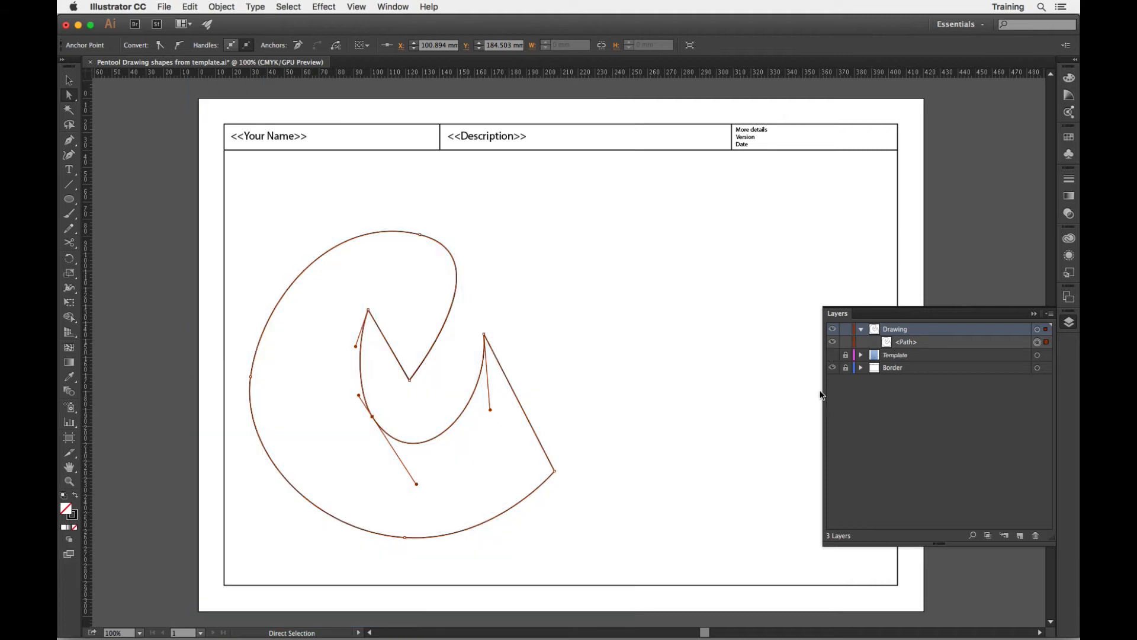
{"action": "left_click", "coordinate": [722, 523]}
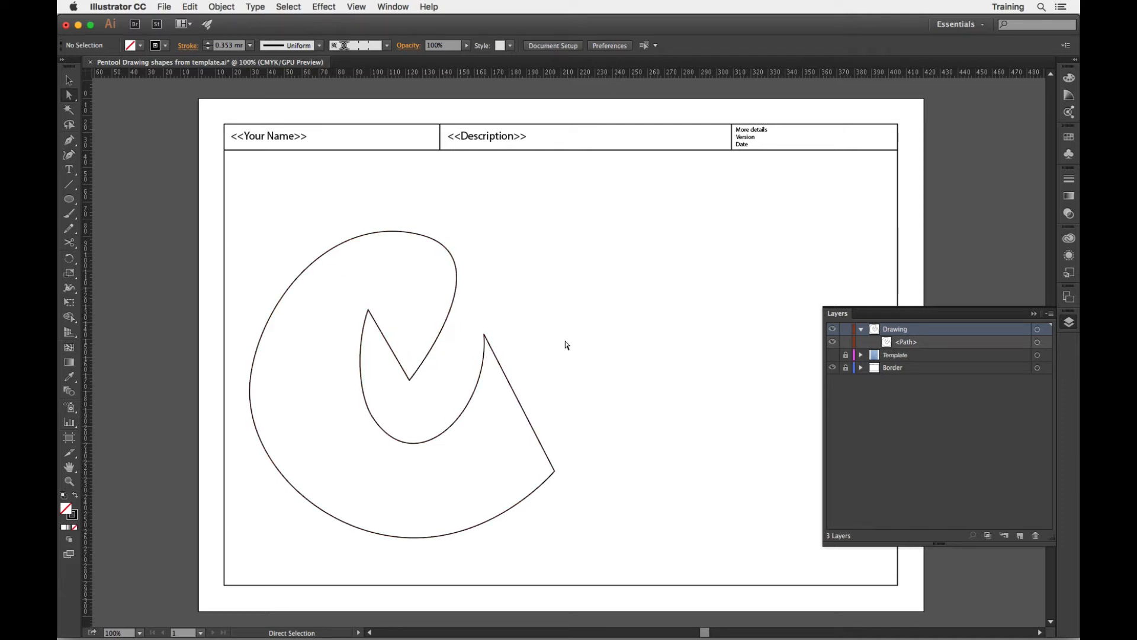
{"action": "left_click", "coordinate": [832, 355]}
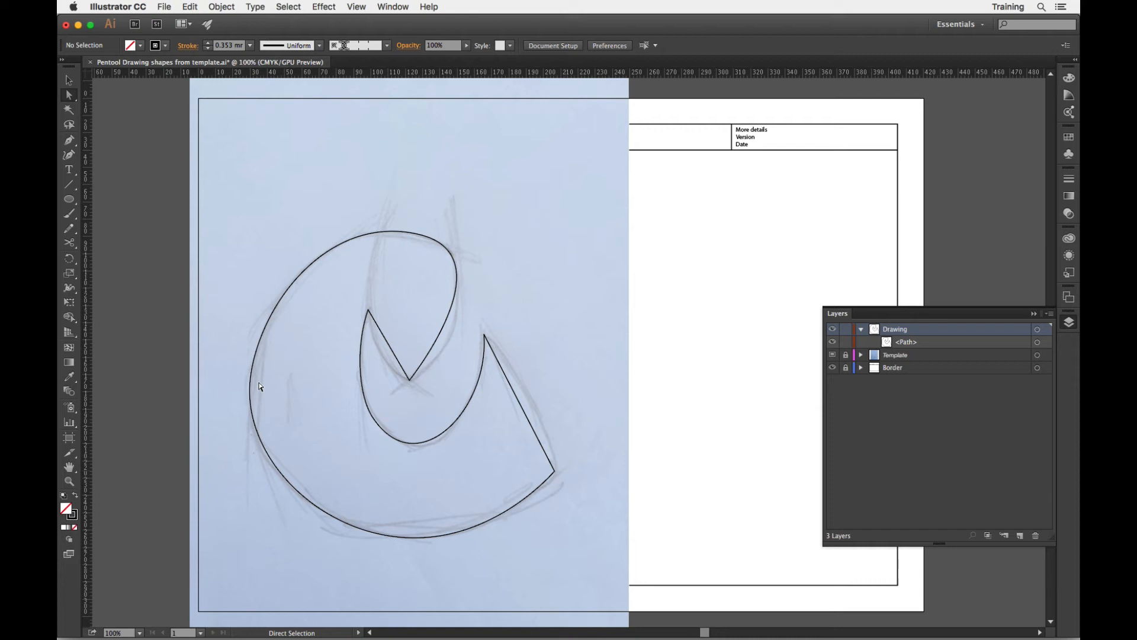
- Bend the straight left edge of the V notch into a curve following the sketch with the Anchor Point tool
{"action": "left_click", "coordinate": [393, 351]}
{"action": "left_click_drag", "start_coordinate": [76, 147], "coordinate": [136, 183]}
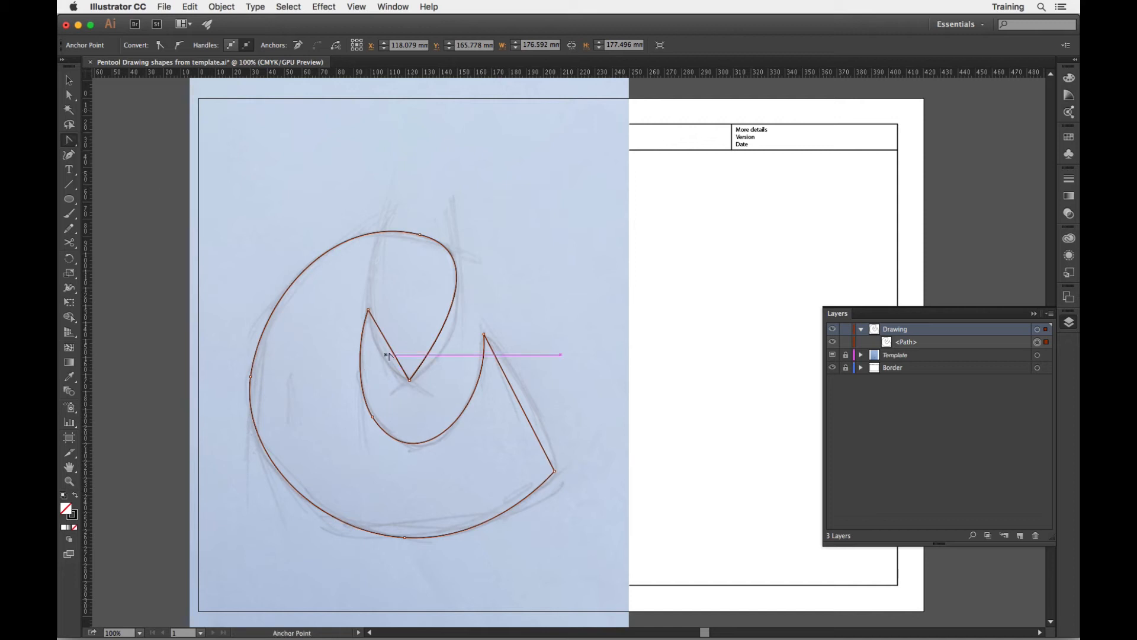
{"action": "left_click_drag", "start_coordinate": [389, 347], "coordinate": [386, 356]}
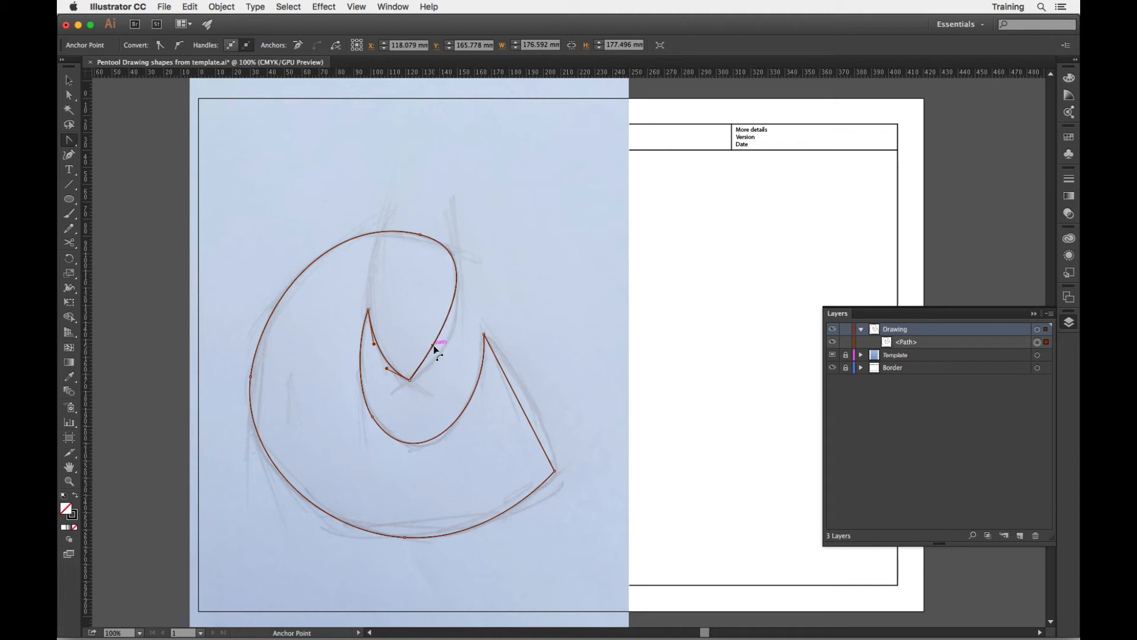
{"action": "left_click_drag", "start_coordinate": [434, 347], "coordinate": [442, 350]}
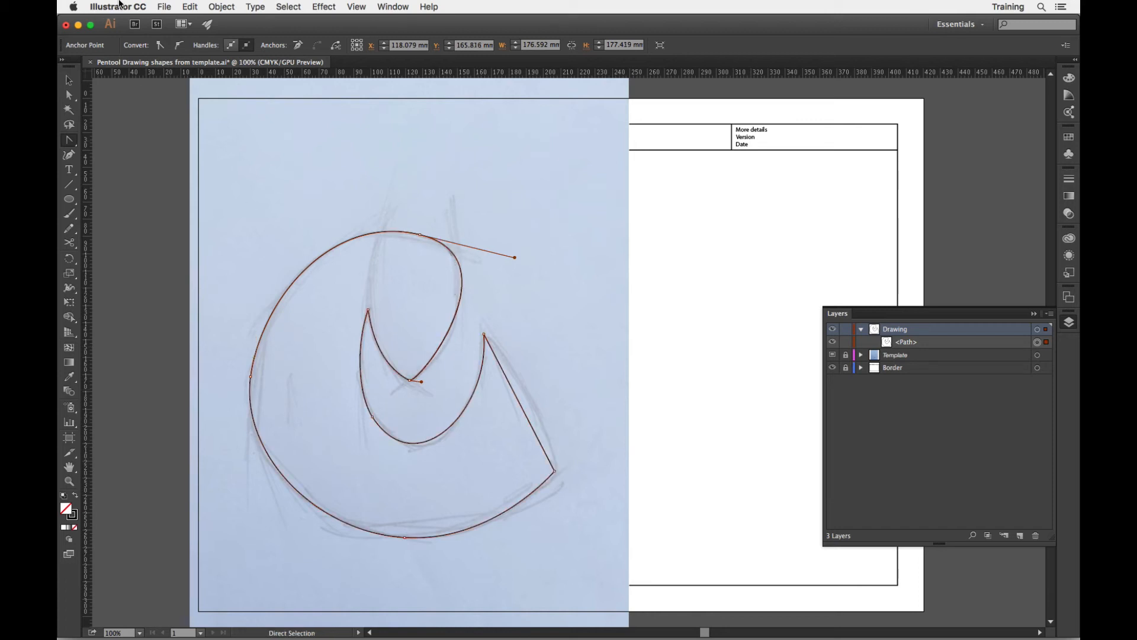
{"action": "left_click", "coordinate": [188, 6]}
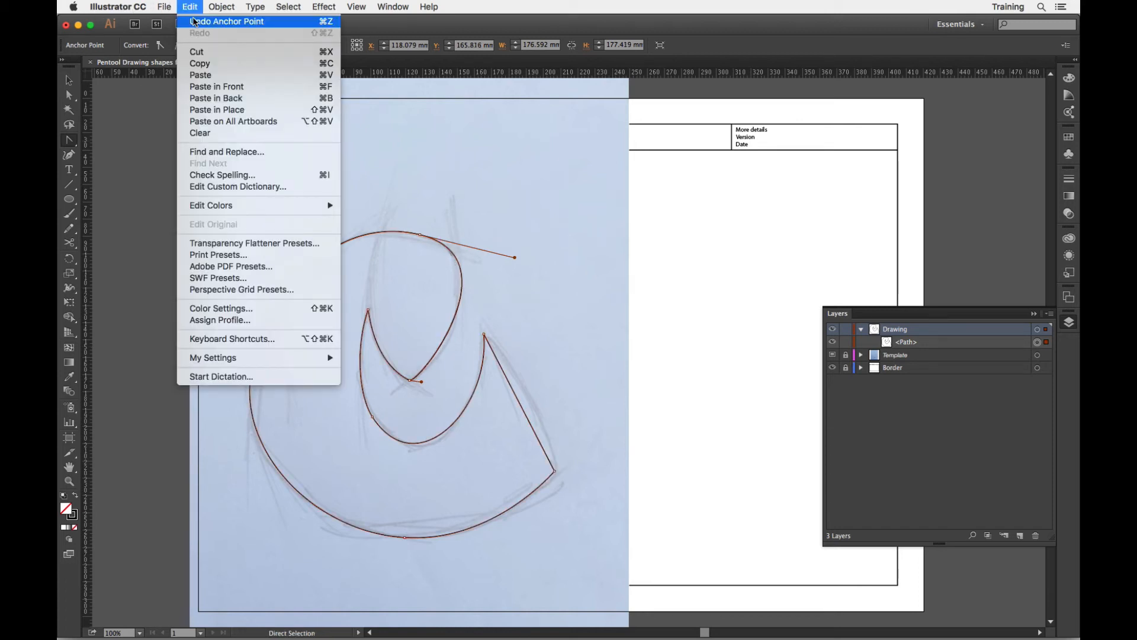
{"action": "left_click", "coordinate": [226, 21]}
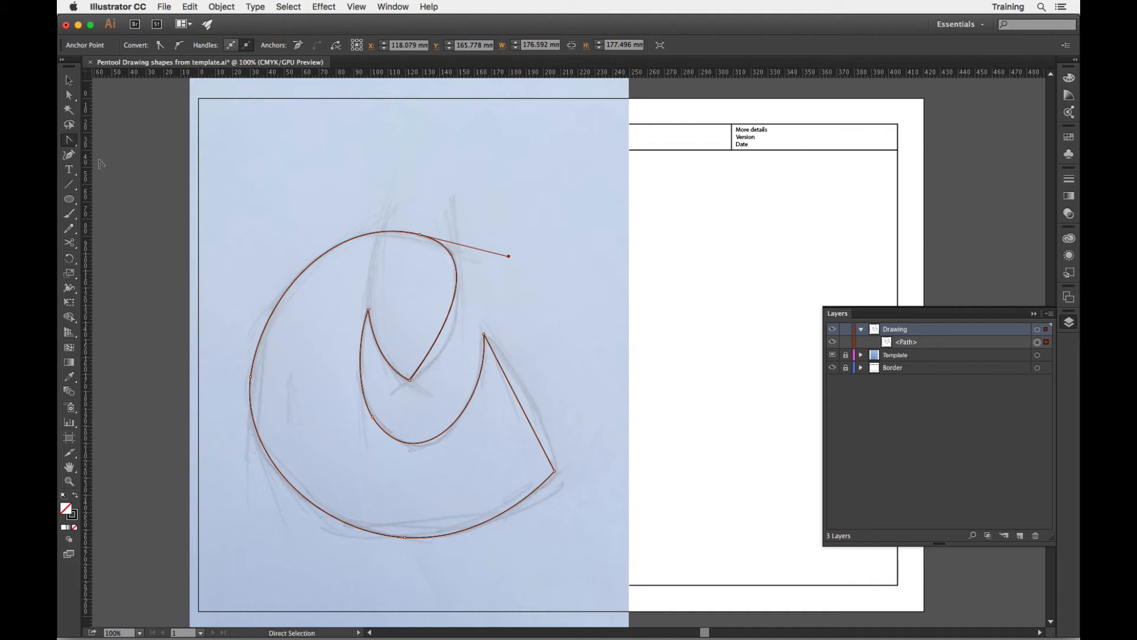
- Reshape the right edge of the notch to the sketch with the Direct Selection tool, adjust the base point's handle, and deselect the path
{"action": "left_click", "coordinate": [69, 95]}
{"action": "left_click_drag", "start_coordinate": [439, 342], "coordinate": [442, 343]}
{"action": "left_click_drag", "start_coordinate": [415, 387], "coordinate": [429, 383]}
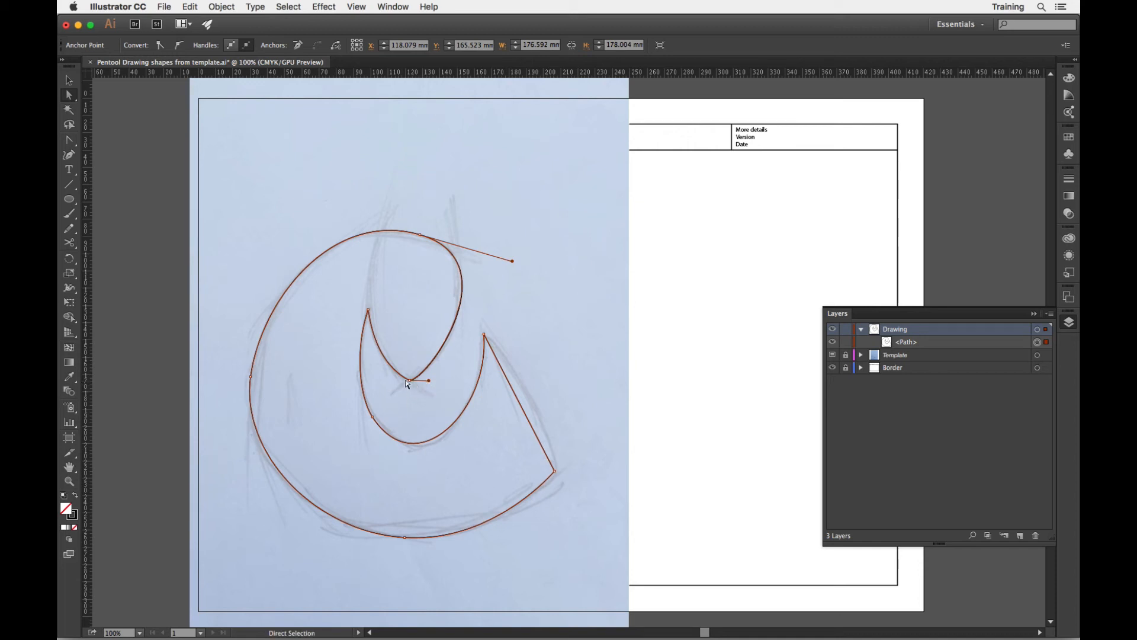
{"action": "left_click", "coordinate": [409, 379]}
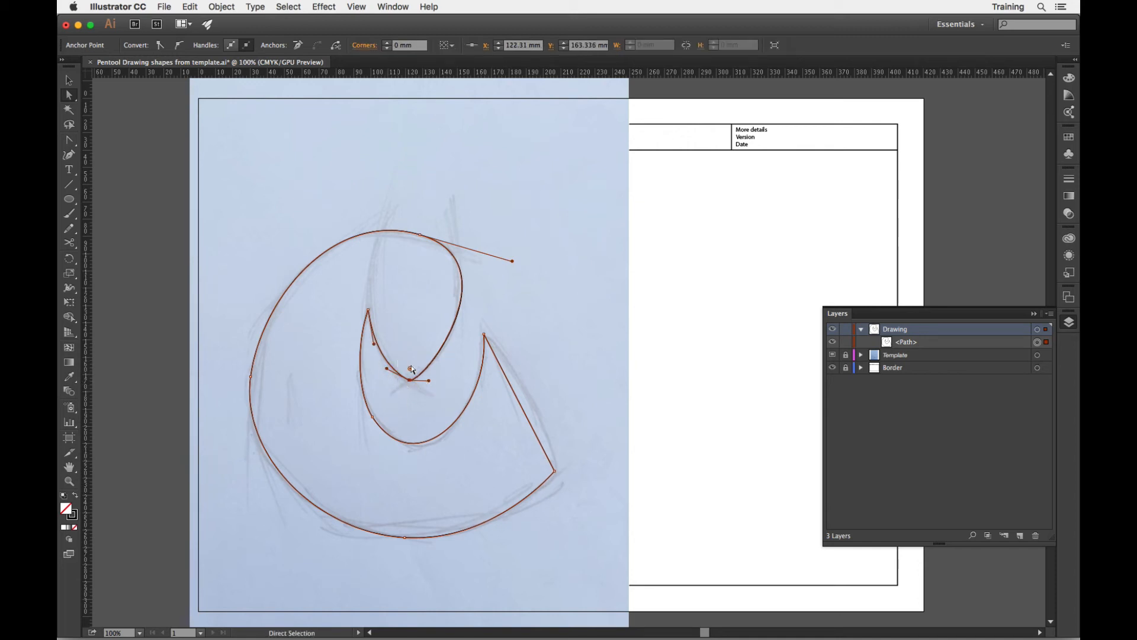
{"action": "left_click", "coordinate": [447, 387]}
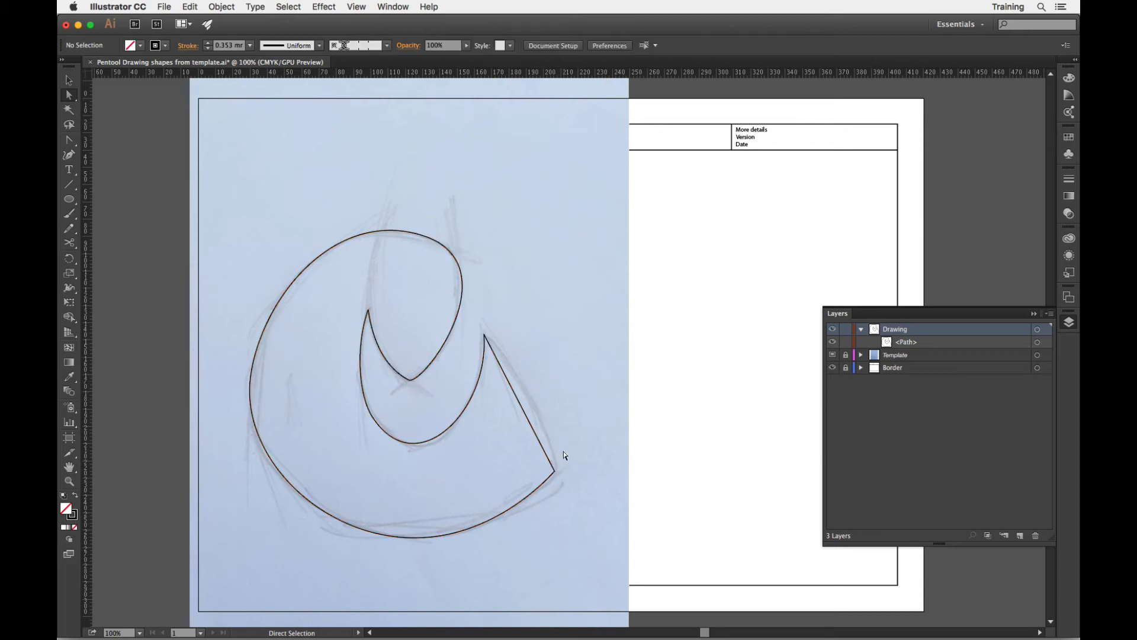
{"action": "left_click", "coordinate": [360, 383]}
{"action": "left_click_drag", "start_coordinate": [360, 387], "coordinate": [359, 383]}
{"action": "left_click", "coordinate": [320, 406]}
- Nudge the outer curve's leftmost anchor point inward to an X position of about 32.5 mm and deselect the path
{"action": "left_click", "coordinate": [250, 387]}
{"action": "left_click", "coordinate": [250, 375]}
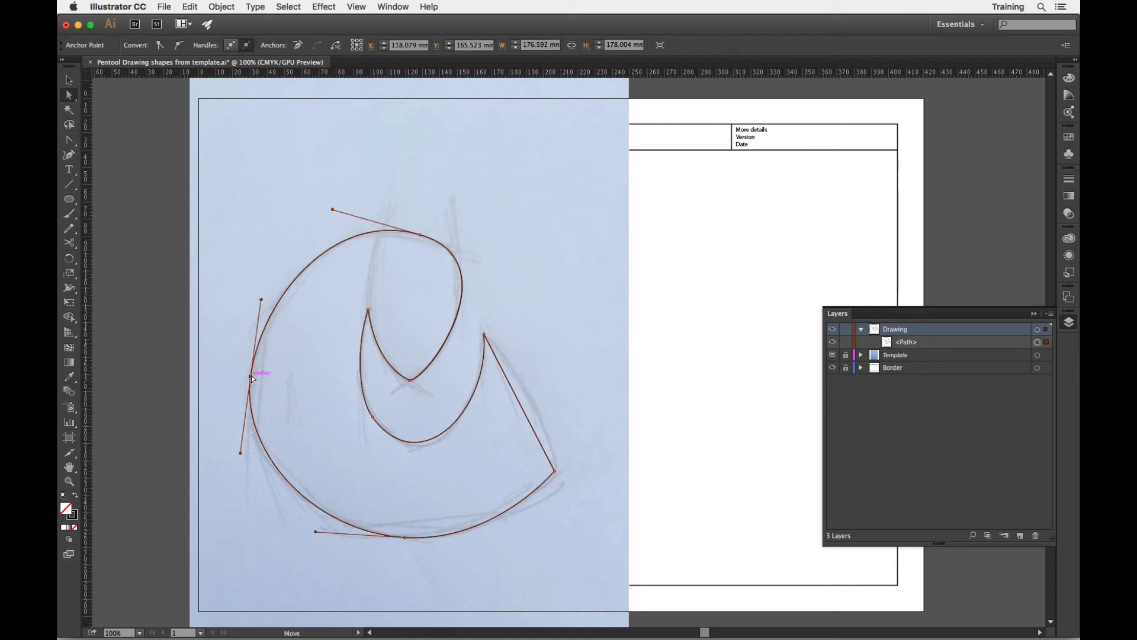
{"action": "left_click_drag", "start_coordinate": [251, 377], "coordinate": [252, 377]}
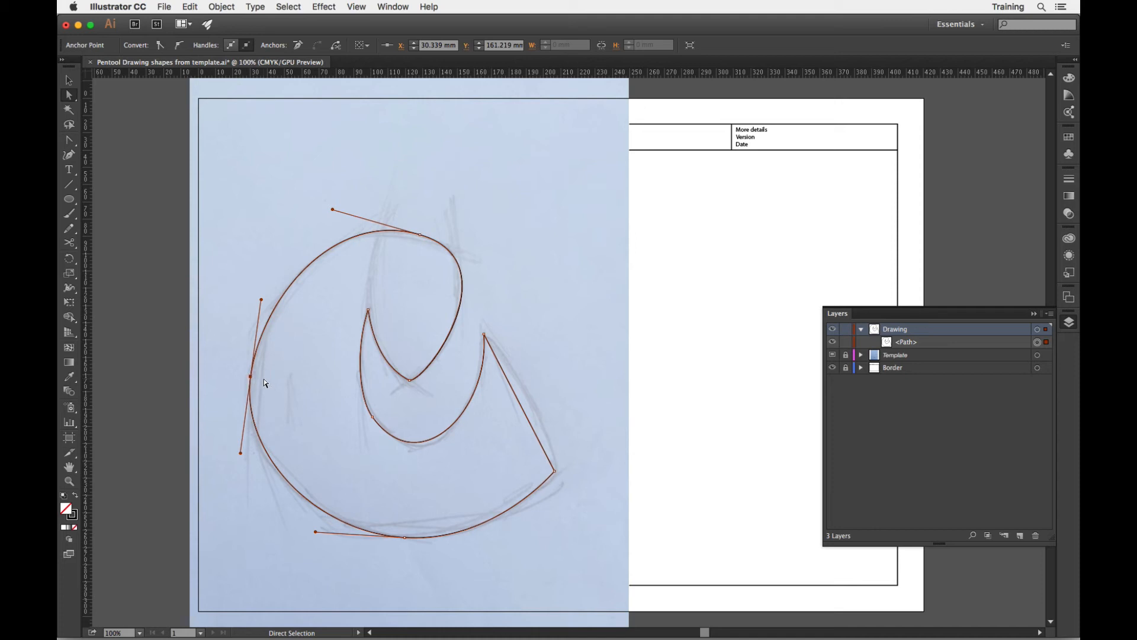
{"action": "key", "text": "Right"}
{"action": "key", "text": "Right"}
{"action": "key", "text": "Right"}
{"action": "key", "text": "Right"}
{"action": "key", "text": "Right"}
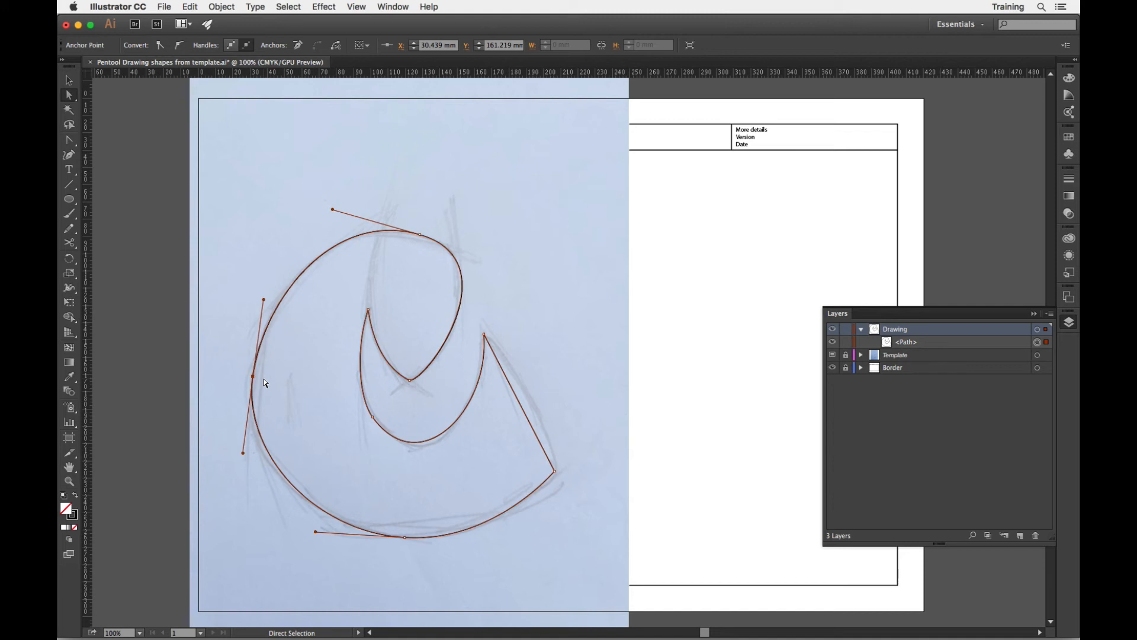
{"action": "key", "text": "Right"}
{"action": "key", "text": "Right"}
{"action": "key", "text": "Right"}
{"action": "key", "text": "Right"}
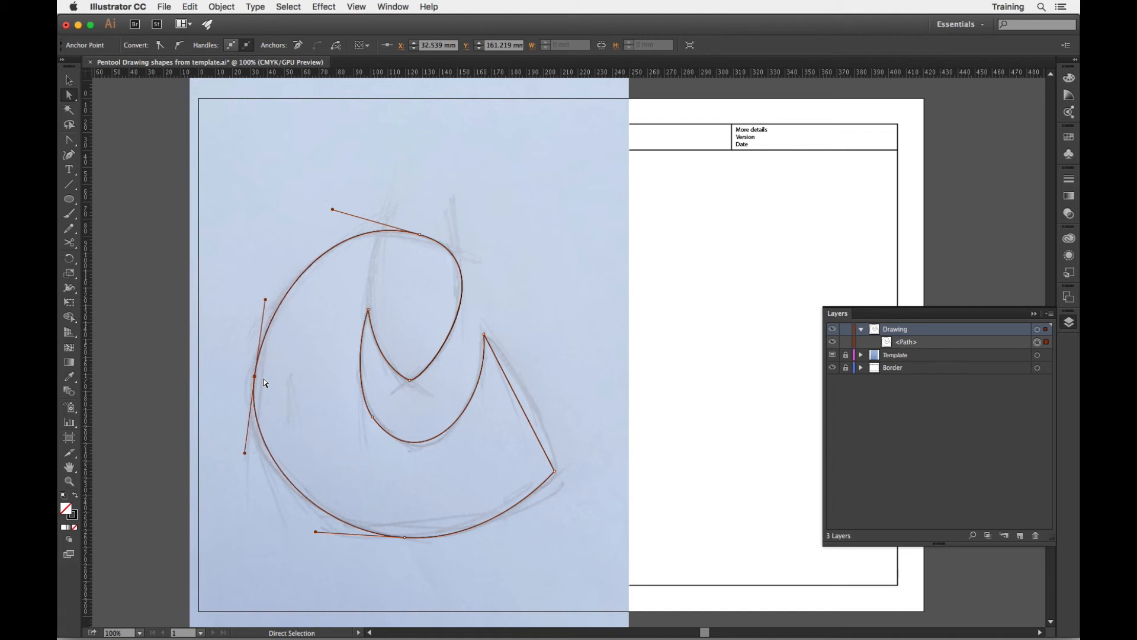
{"action": "left_click", "coordinate": [232, 386]}
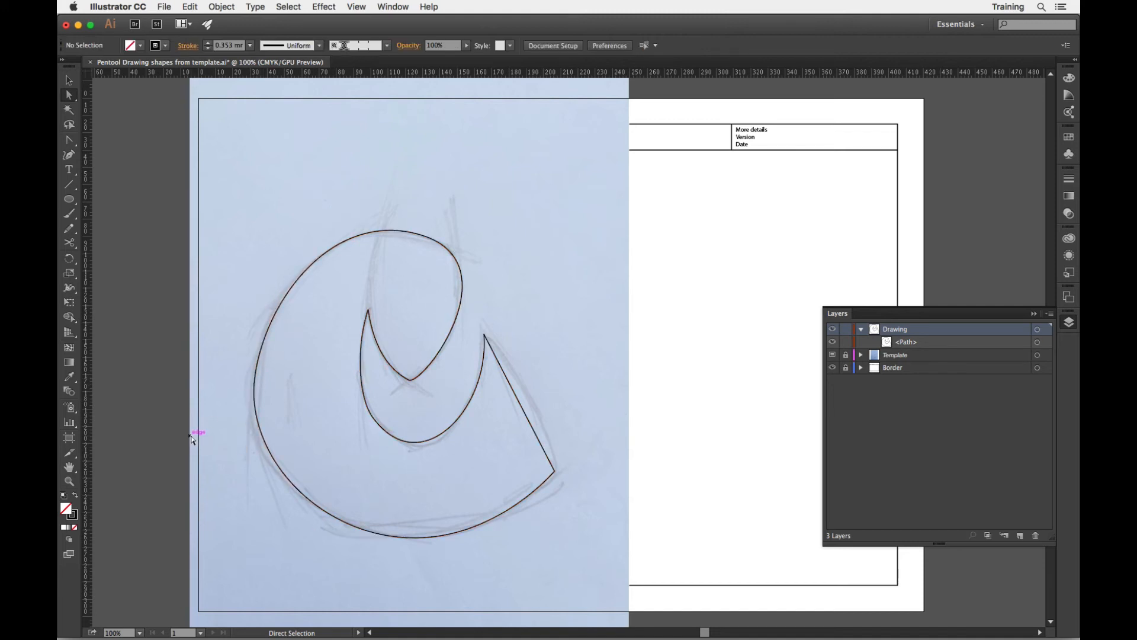
- Check the outline with the Template layer hidden, show it again, and angle the right handle of the V notch's base point slightly upward
{"action": "left_click", "coordinate": [832, 355]}
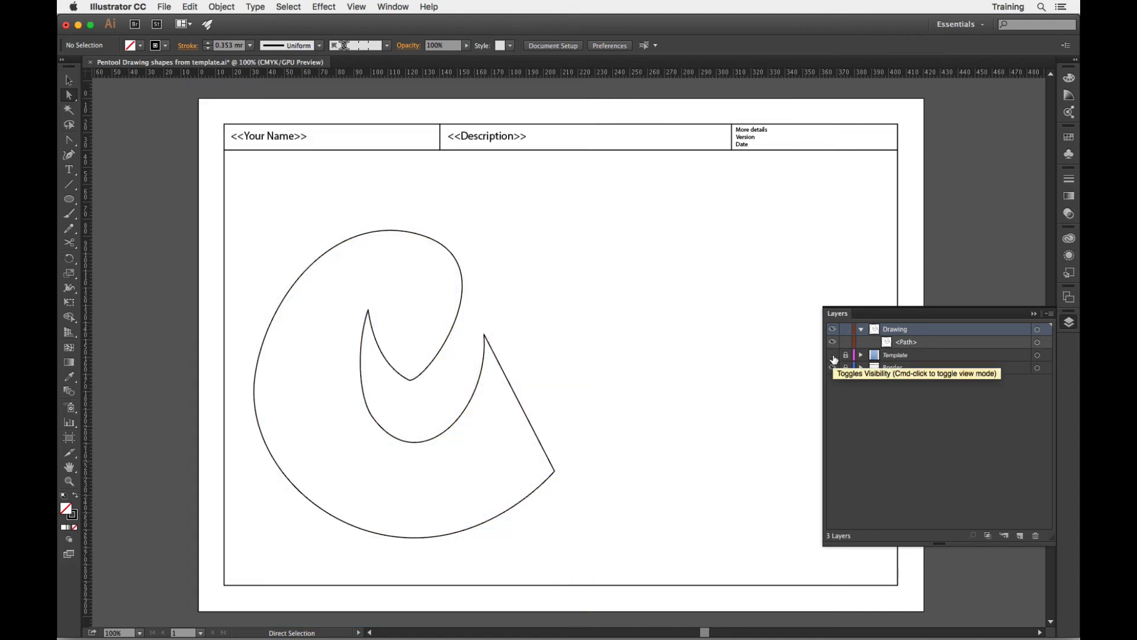
{"action": "left_click", "coordinate": [832, 356]}
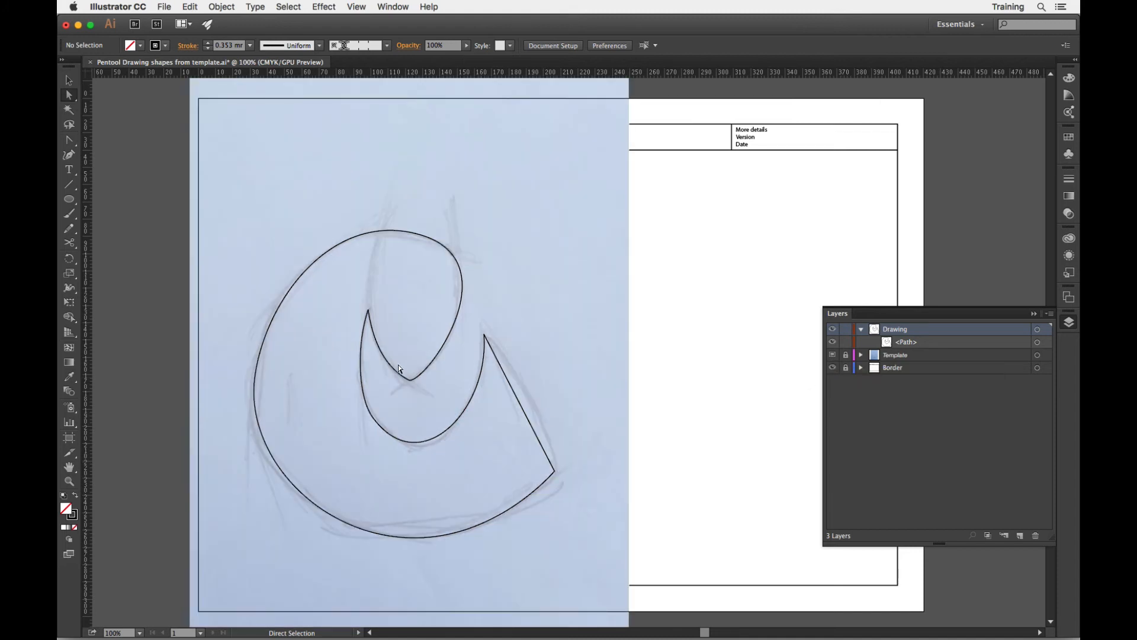
{"action": "left_click", "coordinate": [408, 380]}
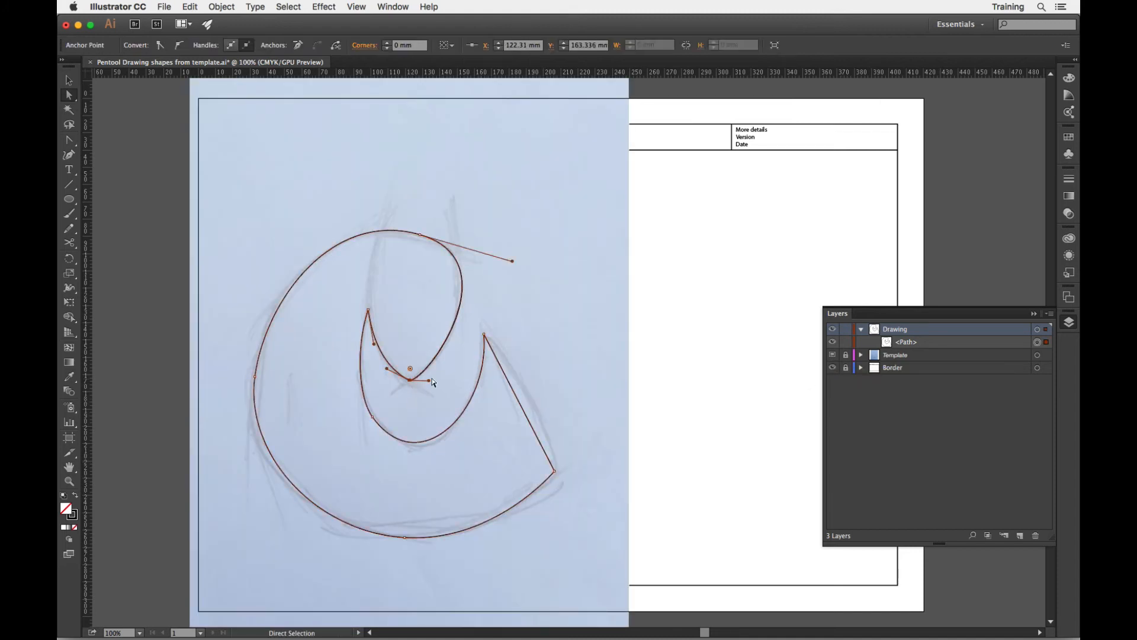
{"action": "left_click_drag", "start_coordinate": [430, 379], "coordinate": [429, 376]}
- Slightly round the right arm's upper tip, and round the outer corner at its lower end with a radius of about 6.73 mm
{"action": "left_click", "coordinate": [484, 334]}
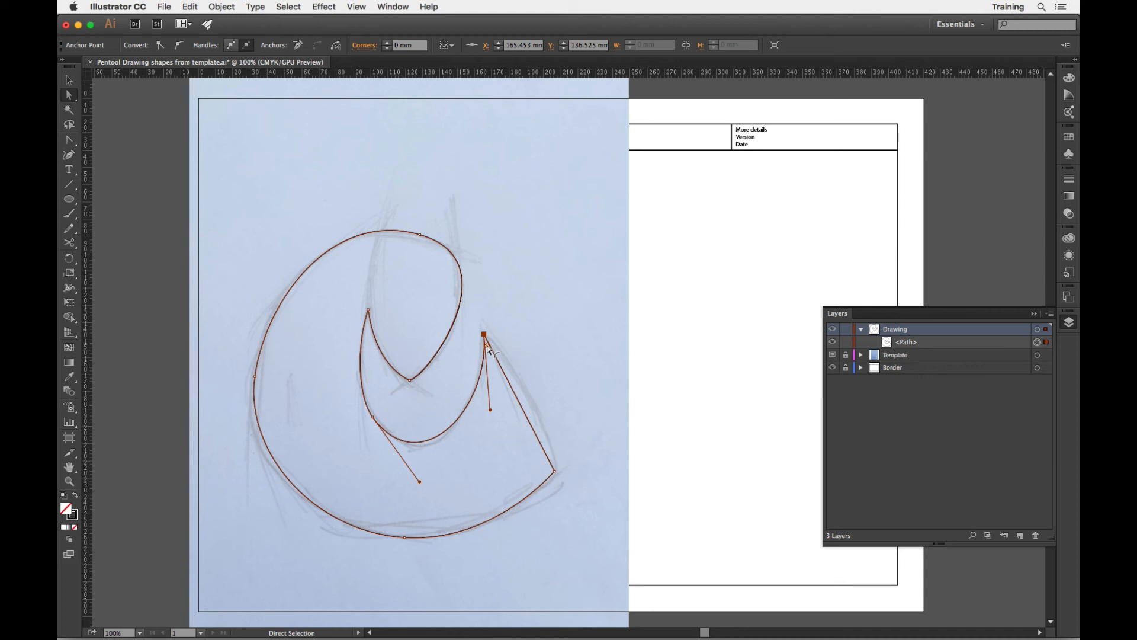
{"action": "left_click_drag", "start_coordinate": [486, 348], "coordinate": [487, 350]}
{"action": "left_click", "coordinate": [547, 469]}
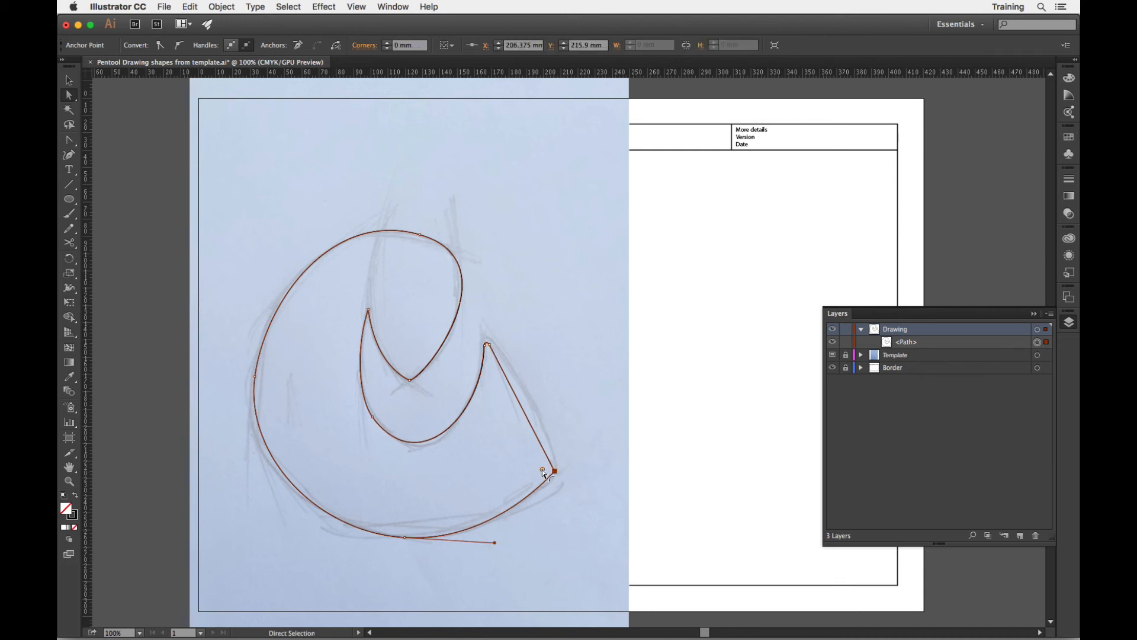
{"action": "left_click_drag", "start_coordinate": [543, 470], "coordinate": [540, 469]}
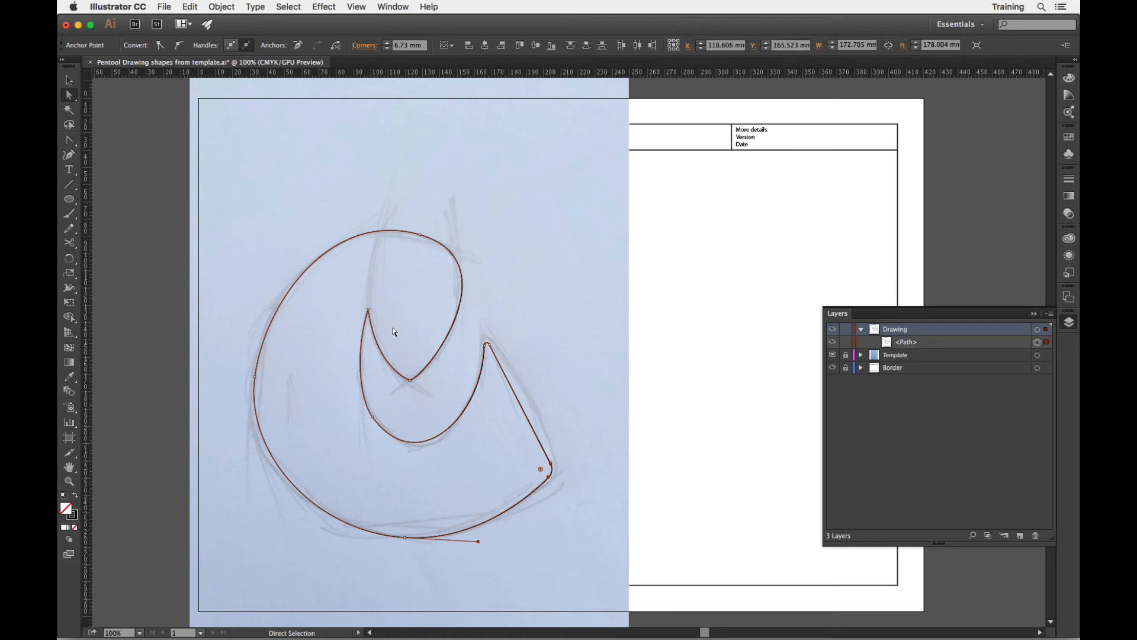
- Try rounding the sharp tip between the V notch and the inner curve, deselect the path, and undo the rounding
{"action": "left_click", "coordinate": [368, 310]}
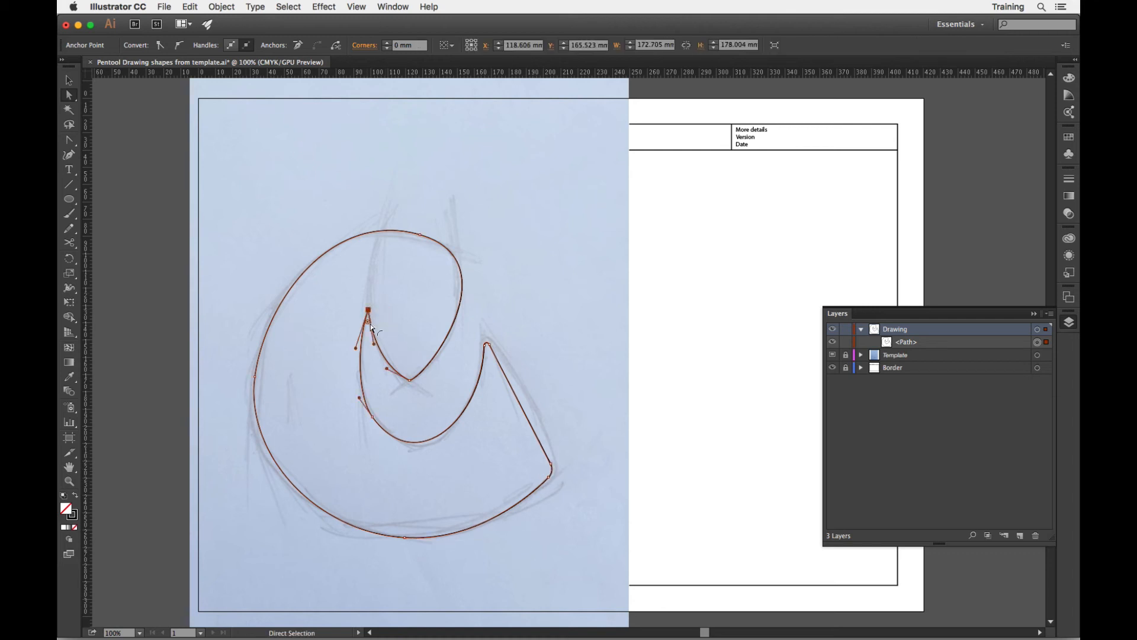
{"action": "left_click_drag", "start_coordinate": [368, 324], "coordinate": [370, 330]}
{"action": "left_click", "coordinate": [556, 406]}
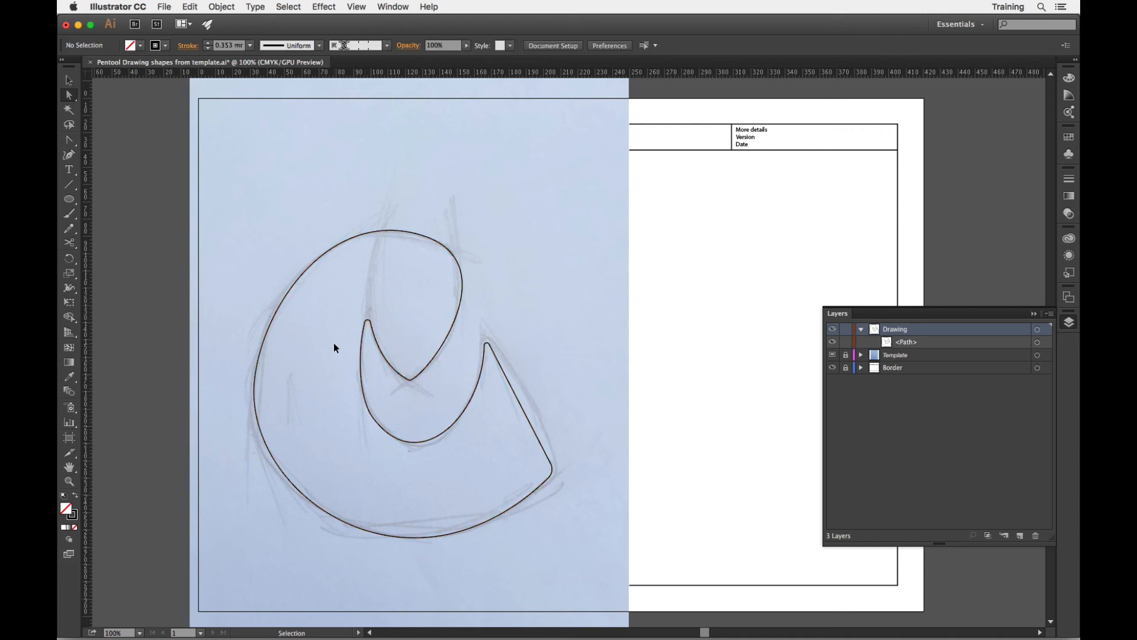
{"action": "key", "text": "super+a"}
- Round the sharp tip between the V notch and the inner curve with a radius of about 0.26 mm and deselect the path
{"action": "key", "text": "super+equal"}
{"action": "key", "text": "super+equal"}
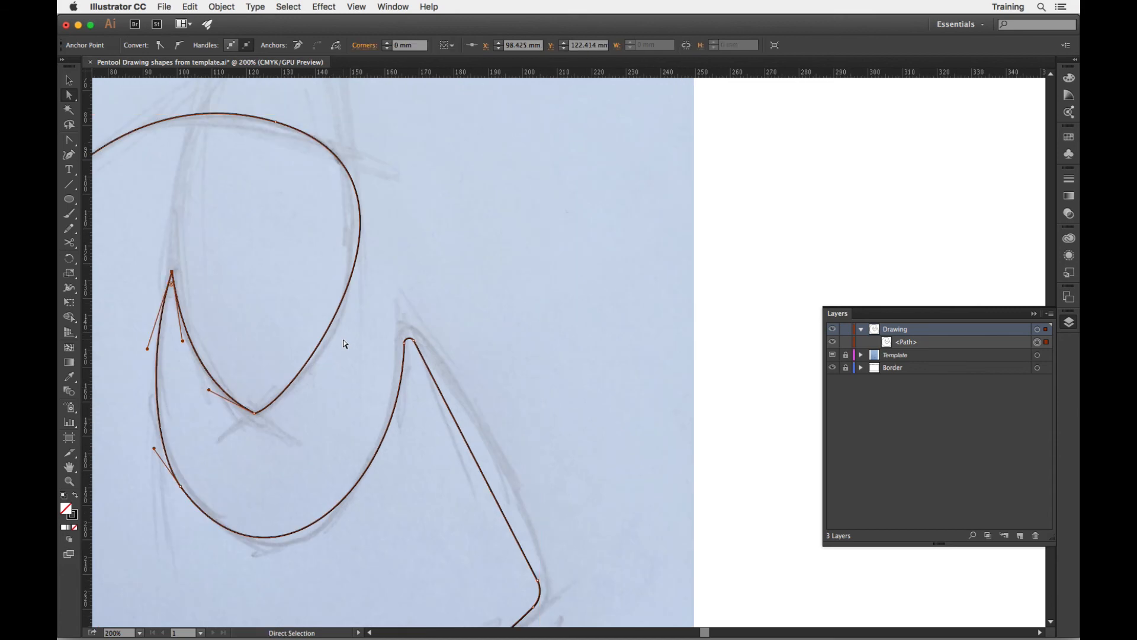
{"action": "left_click_drag", "start_coordinate": [282, 335], "coordinate": [564, 384]}
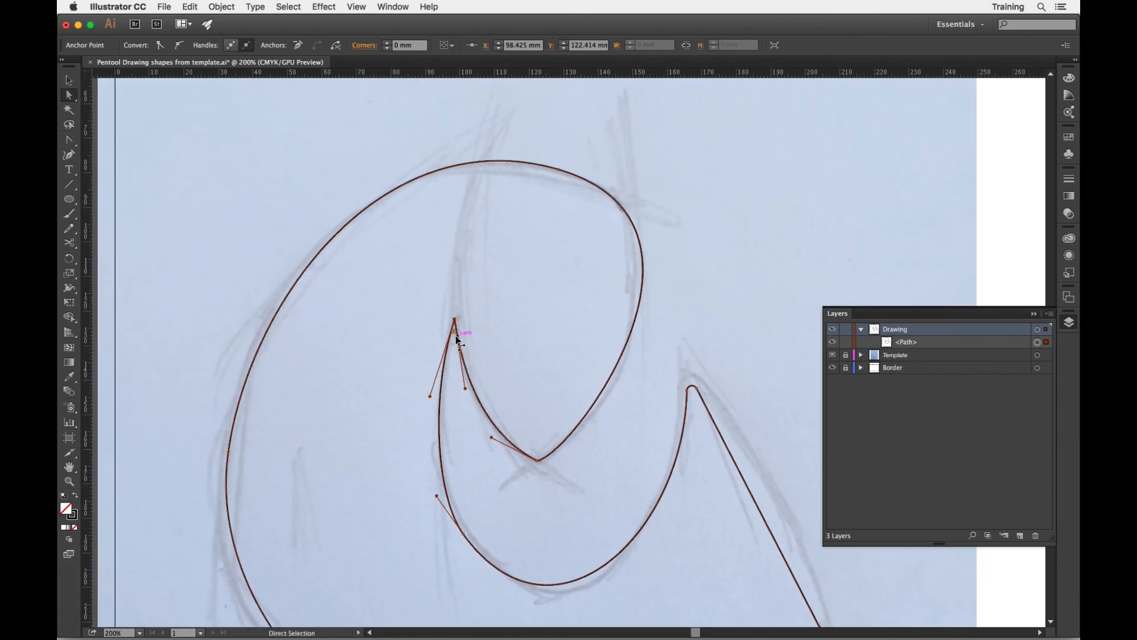
{"action": "left_click_drag", "start_coordinate": [448, 330], "coordinate": [651, 546]}
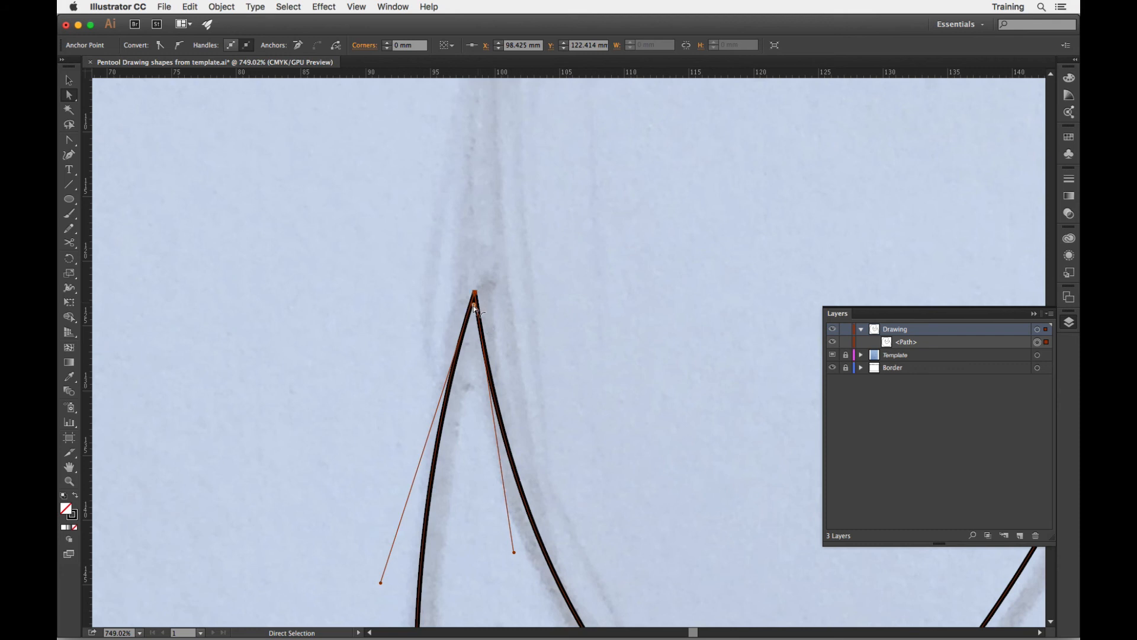
{"action": "left_click_drag", "start_coordinate": [474, 307], "coordinate": [474, 309]}
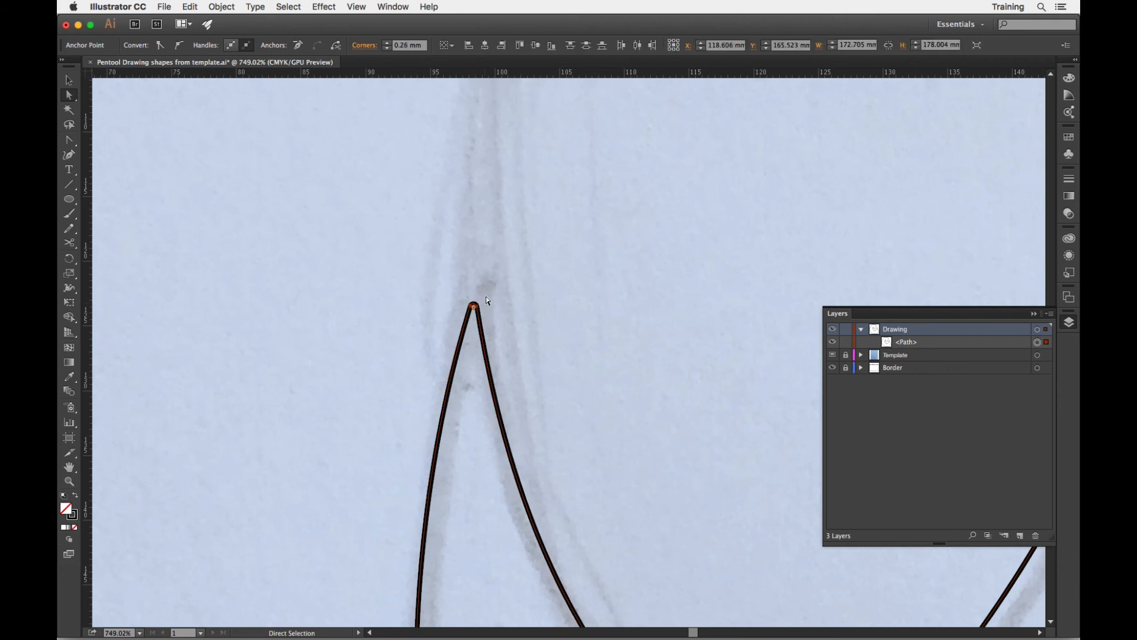
{"action": "key", "text": "super+minus"}
{"action": "key", "text": "super+minus"}
{"action": "key", "text": "super+minus"}
{"action": "key", "text": "super+minus"}
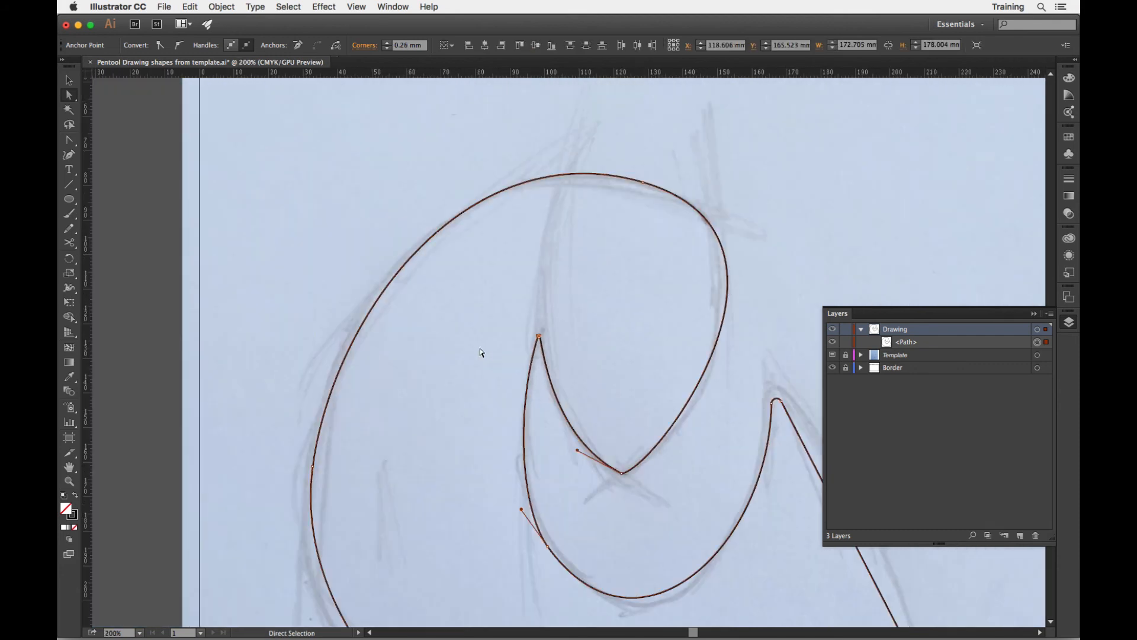
{"action": "left_click", "coordinate": [680, 472]}
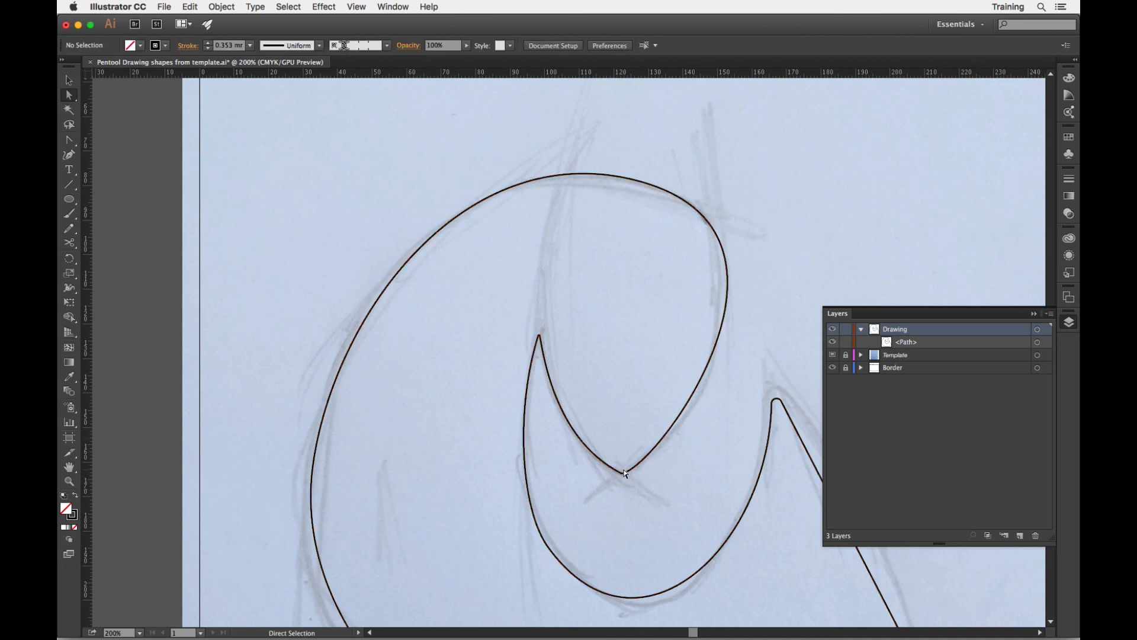
- Round the V notch's base point with a corner radius of about 4.15 mm and deselect the path
{"action": "left_click", "coordinate": [622, 473]}
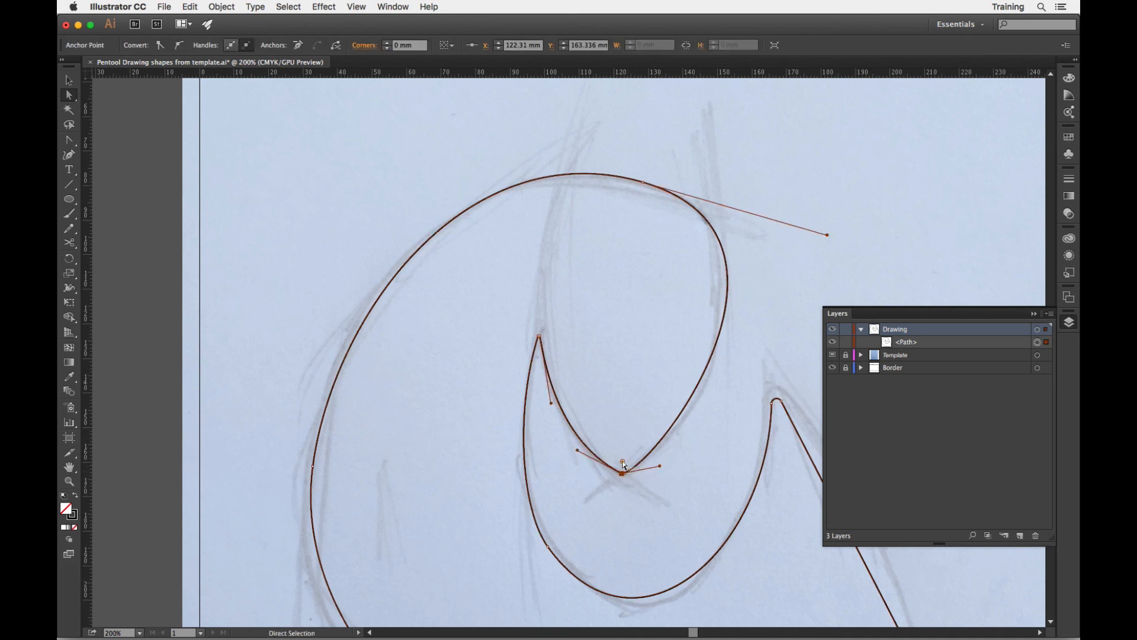
{"action": "left_click_drag", "start_coordinate": [623, 463], "coordinate": [625, 509]}
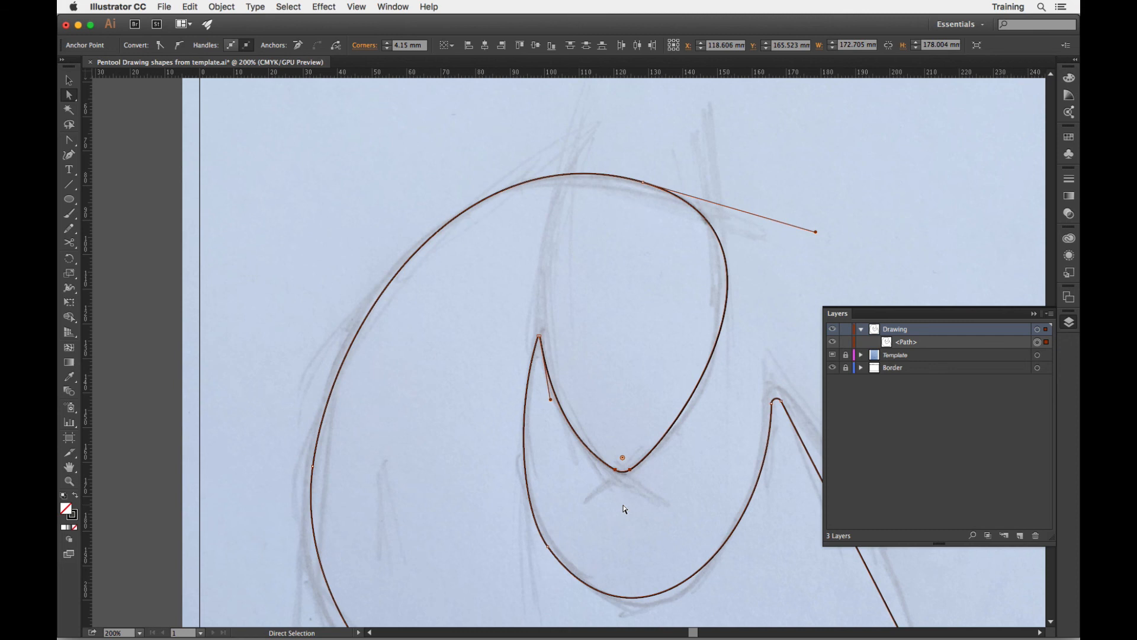
{"action": "key", "text": "super+minus"}
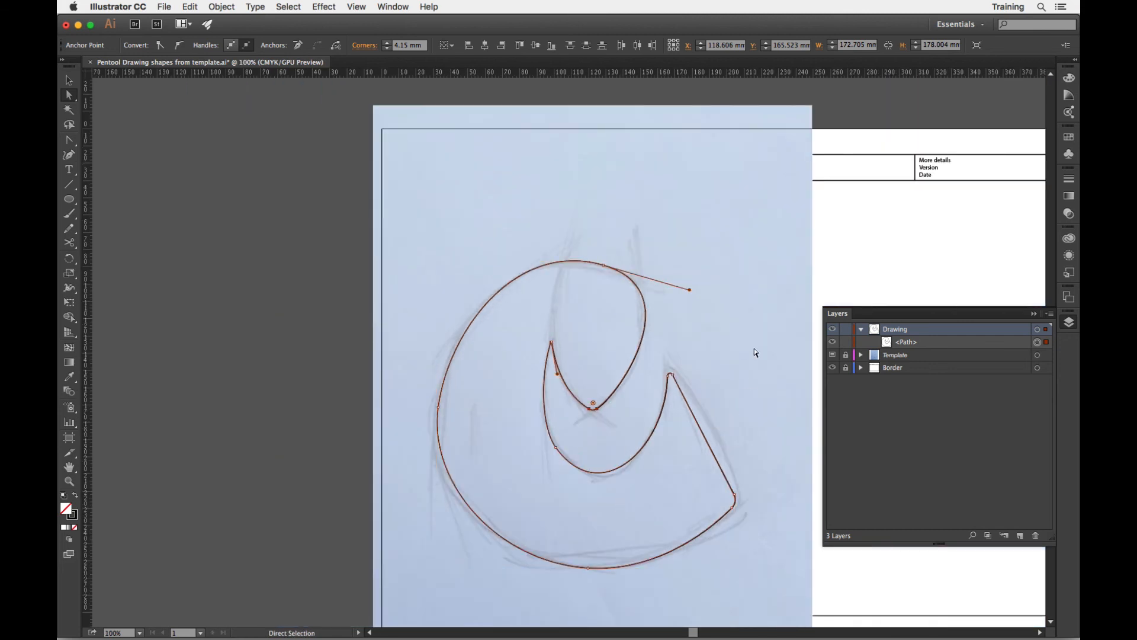
{"action": "left_click", "coordinate": [755, 352]}
- Hide the Template layer, bulge the left edge of the inner curve slightly outward with the Direct Selection tool, and deselect the path
{"action": "left_click", "coordinate": [832, 355]}
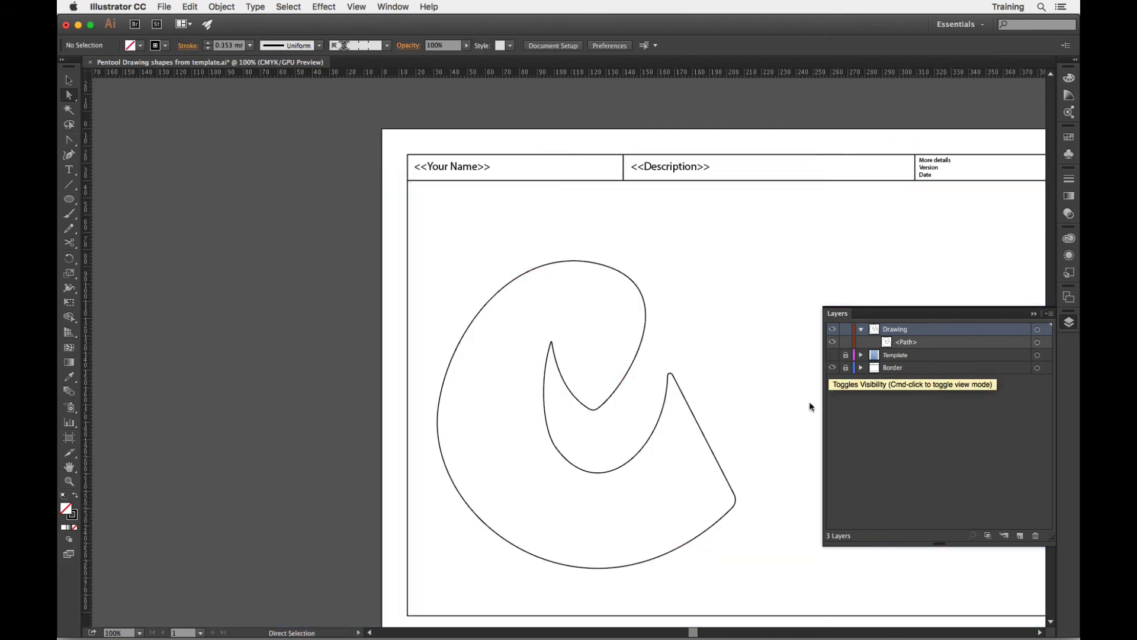
{"action": "key", "text": "space"}
{"action": "left_click_drag", "start_coordinate": [722, 464], "coordinate": [719, 464]}
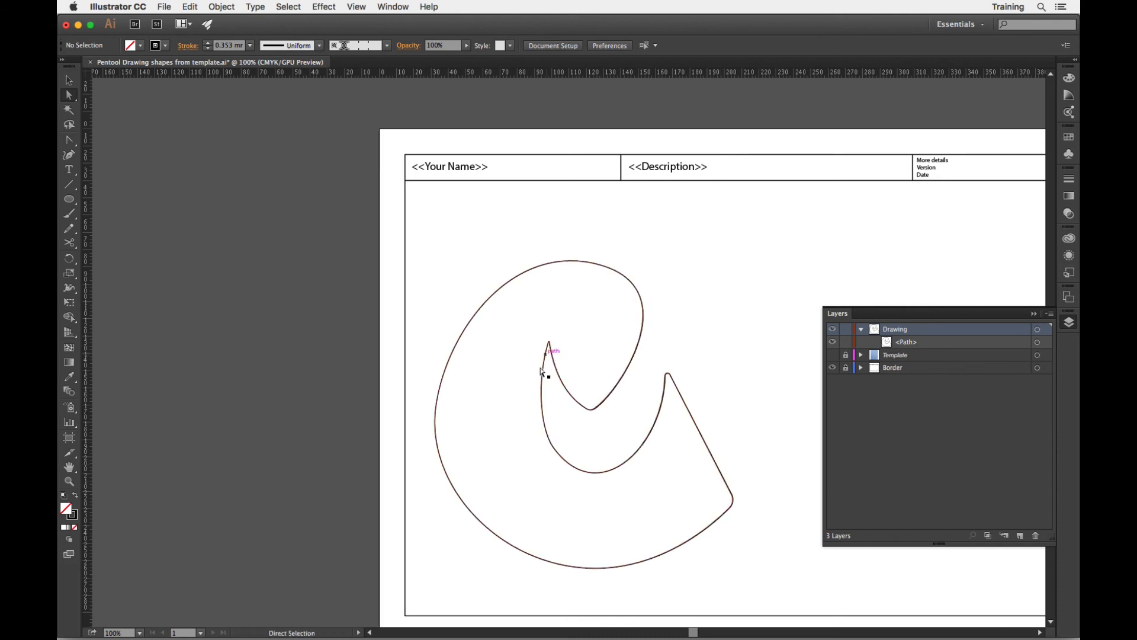
{"action": "left_click", "coordinate": [543, 405]}
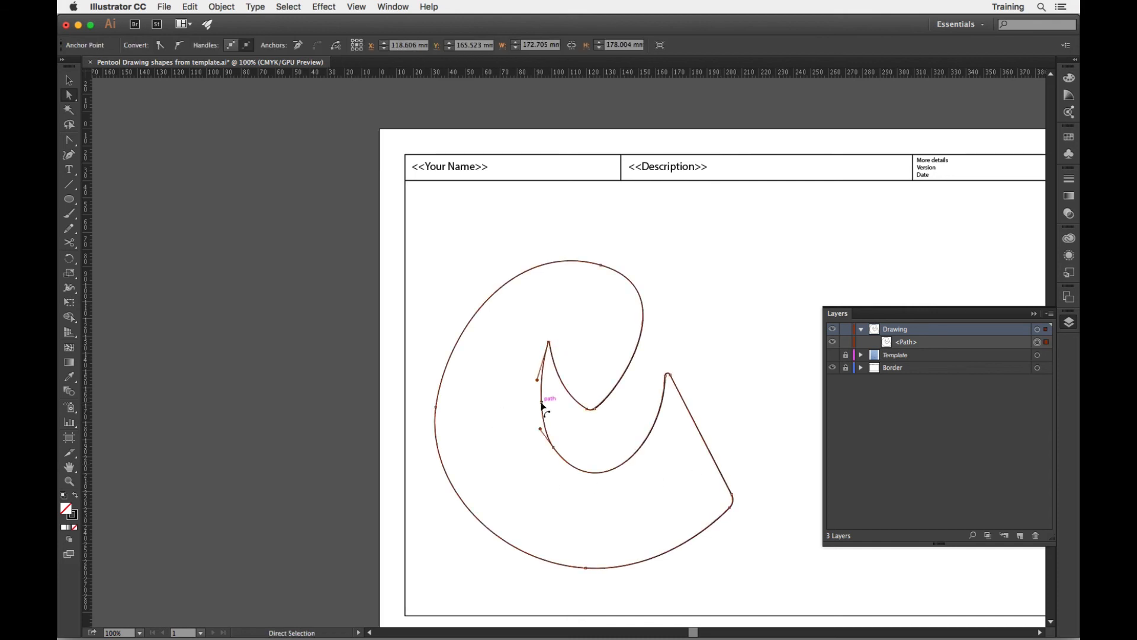
{"action": "left_click_drag", "start_coordinate": [541, 407], "coordinate": [542, 410]}
{"action": "left_click", "coordinate": [777, 626]}
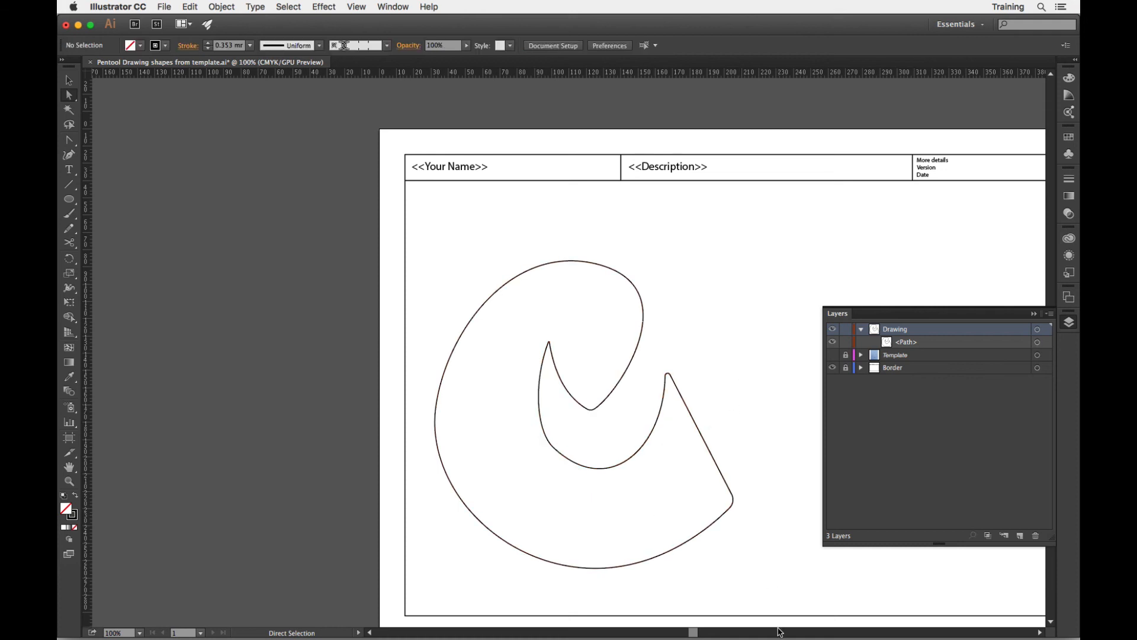
- Inspect the handles of the anchor point at the inner curve's lower left, deselect the path, and view the finished outline
{"action": "left_click", "coordinate": [553, 447]}
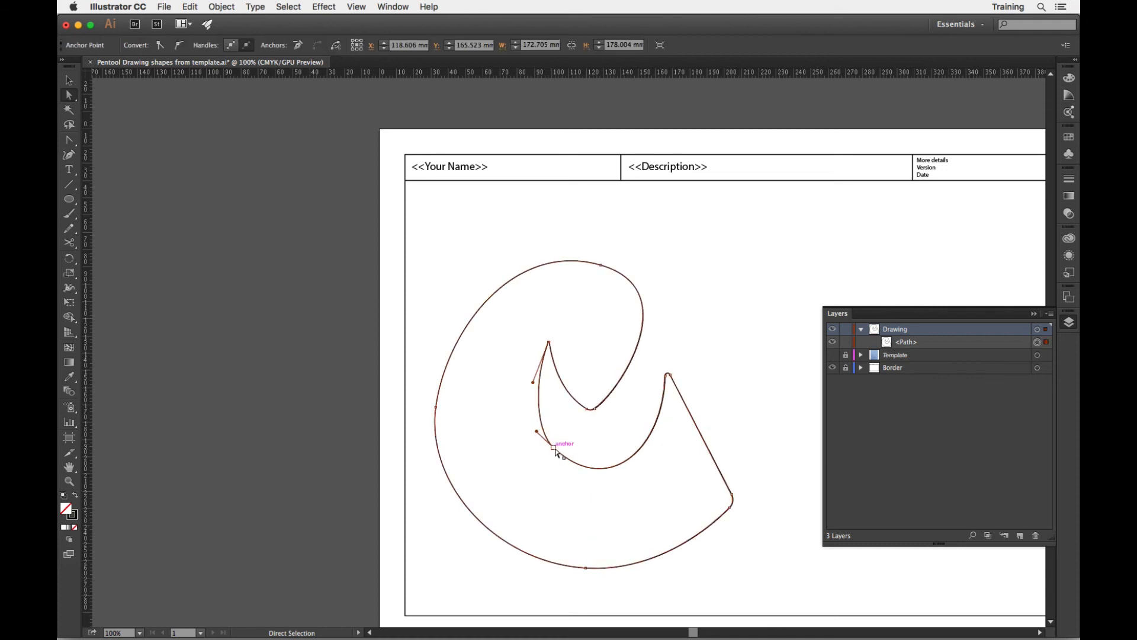
{"action": "left_click", "coordinate": [554, 447]}
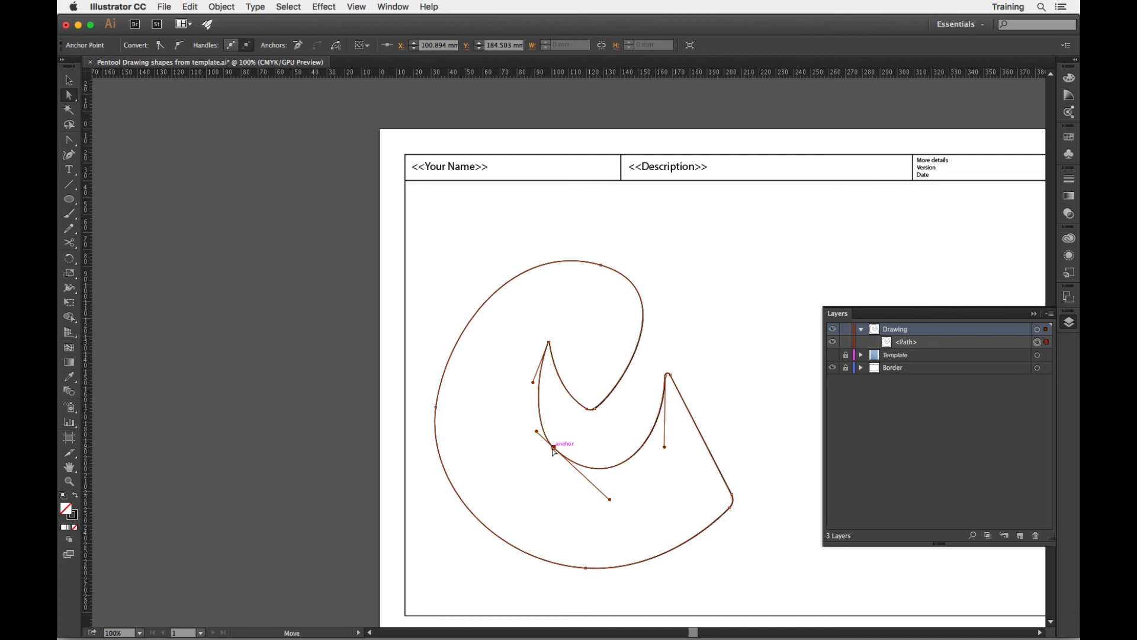
{"action": "left_click", "coordinate": [740, 498]}
{"action": "mouse_move", "coordinate": [752, 637]}
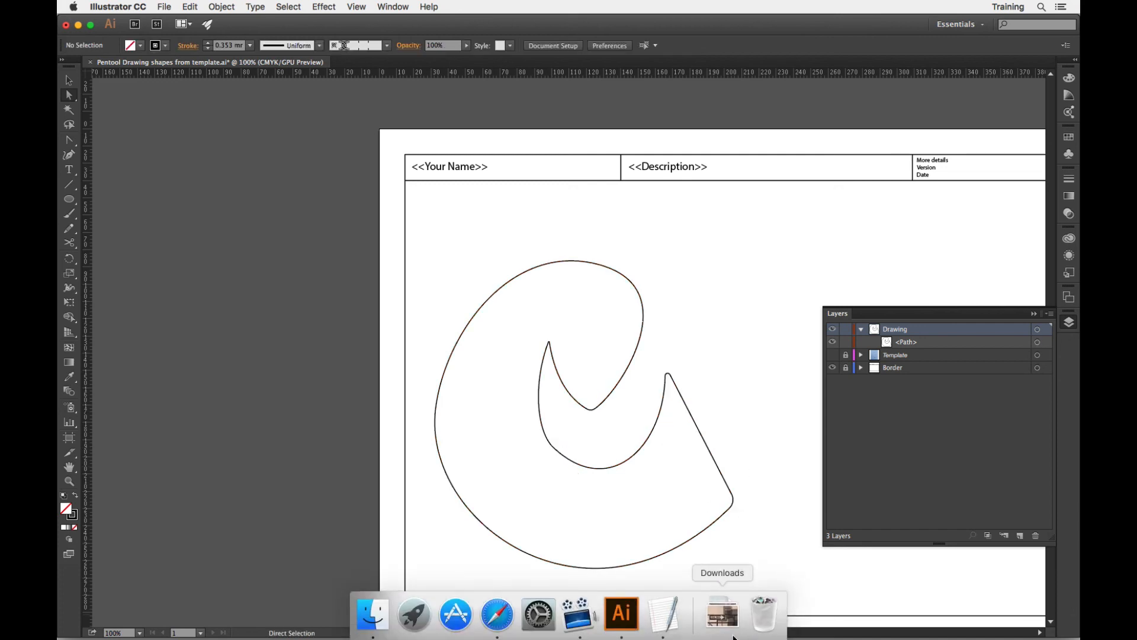
{"action": "scroll", "coordinate": [630, 456], "scroll_direction": "right", "scroll_amount": 1}
{"action": "scroll", "coordinate": [629, 456], "scroll_direction": "down", "scroll_amount": 1}
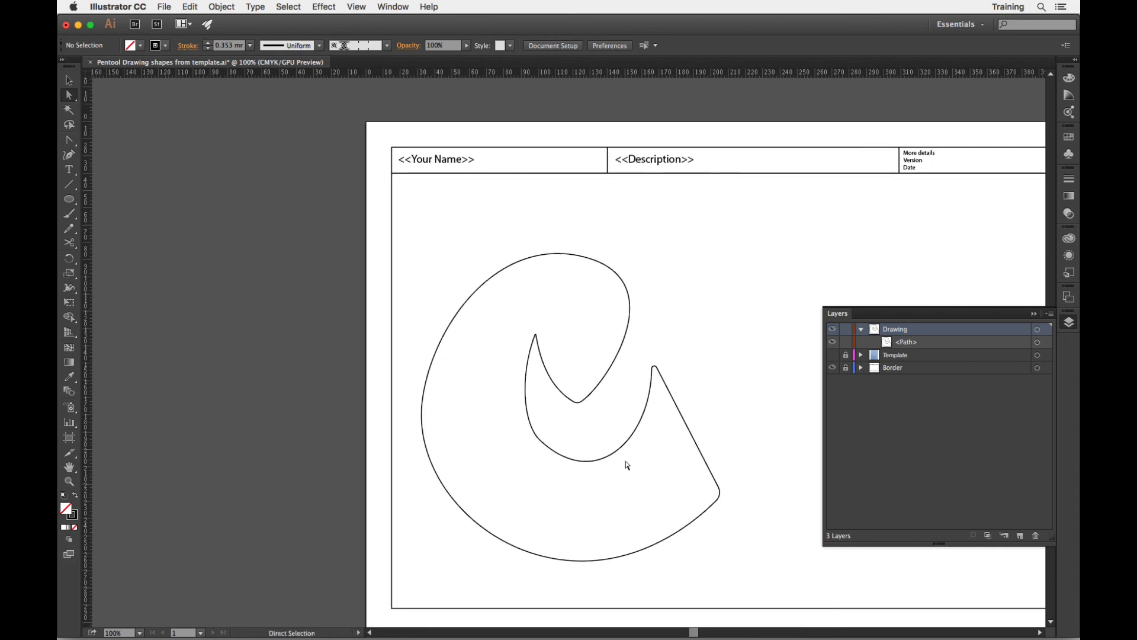